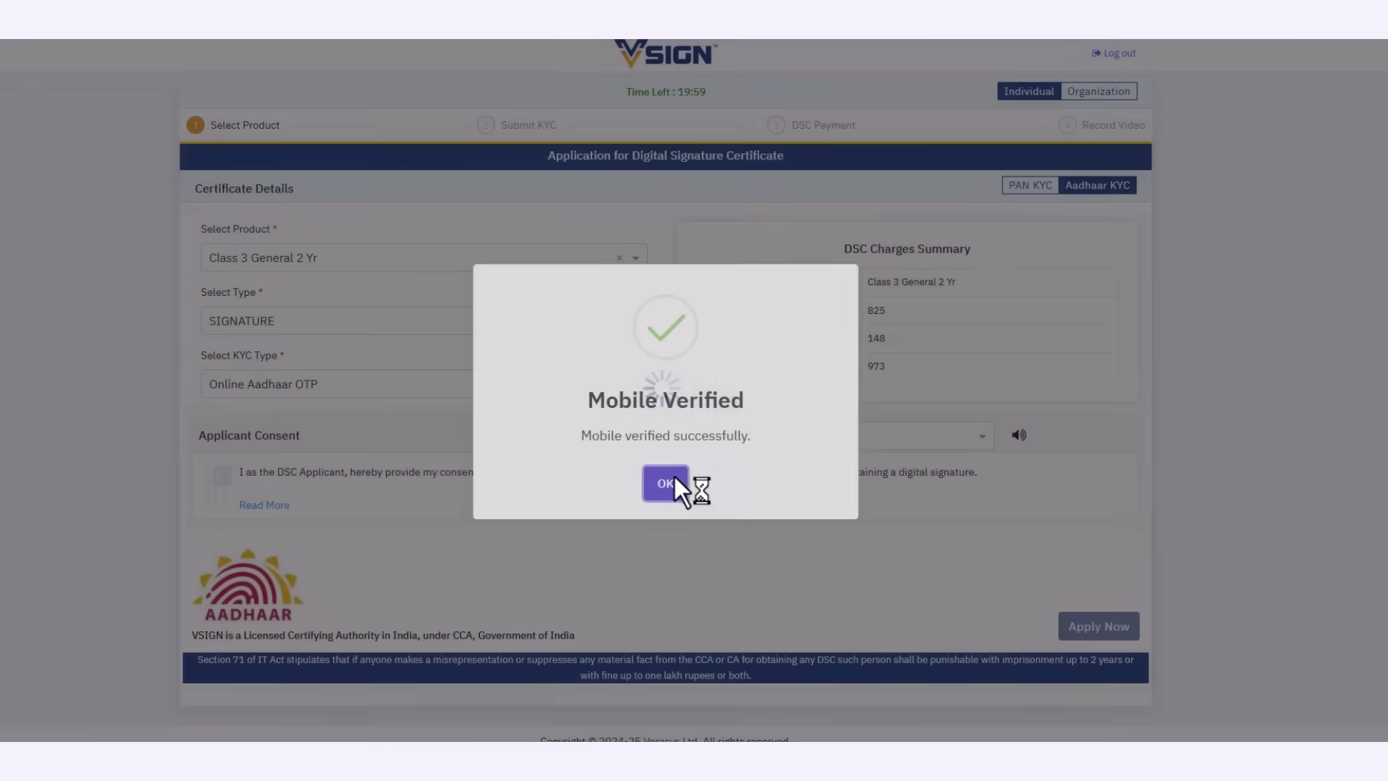
Try PAN KYC, revert to Aadhaar KYC (Online Aadhaar OTP), and tick Applicant Consent.
{"action": "left_click", "coordinate": [665, 483]}
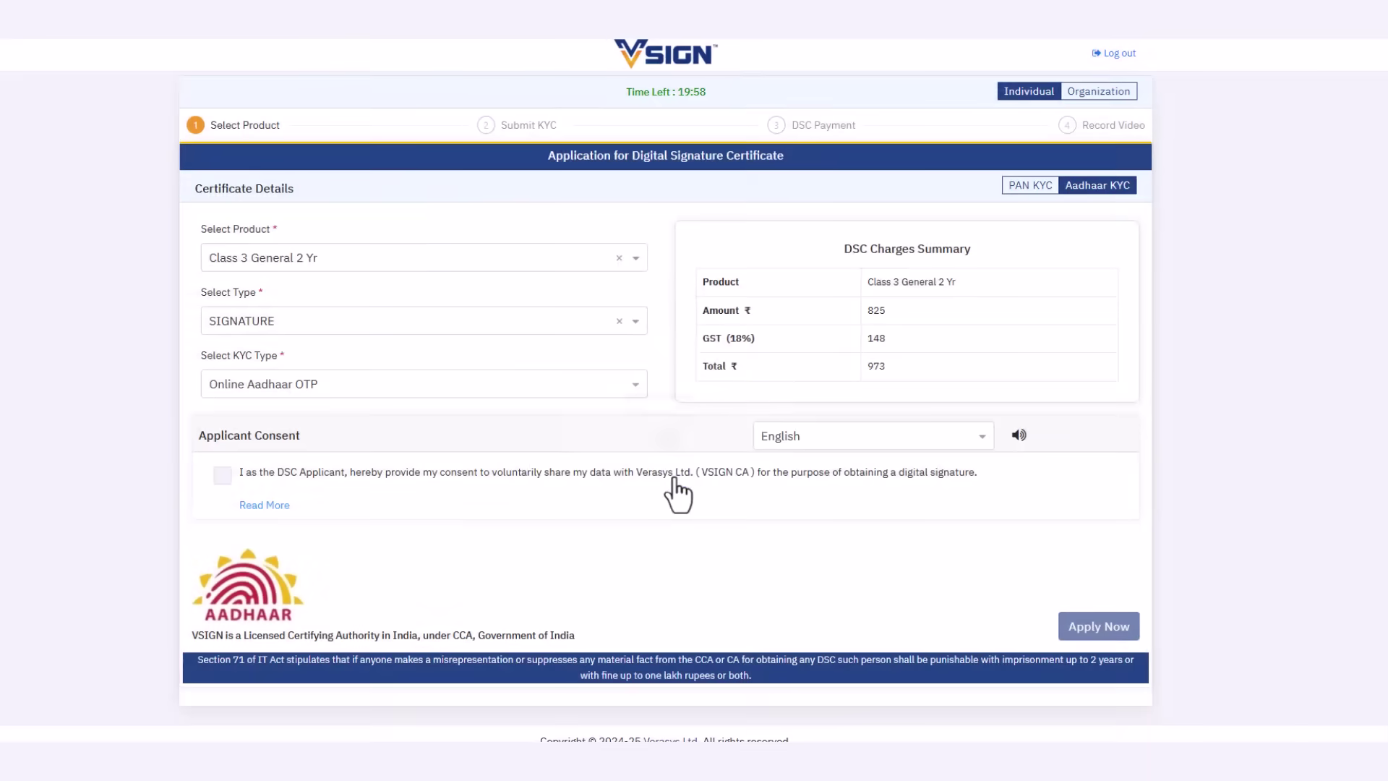
{"action": "left_click", "coordinate": [1068, 188]}
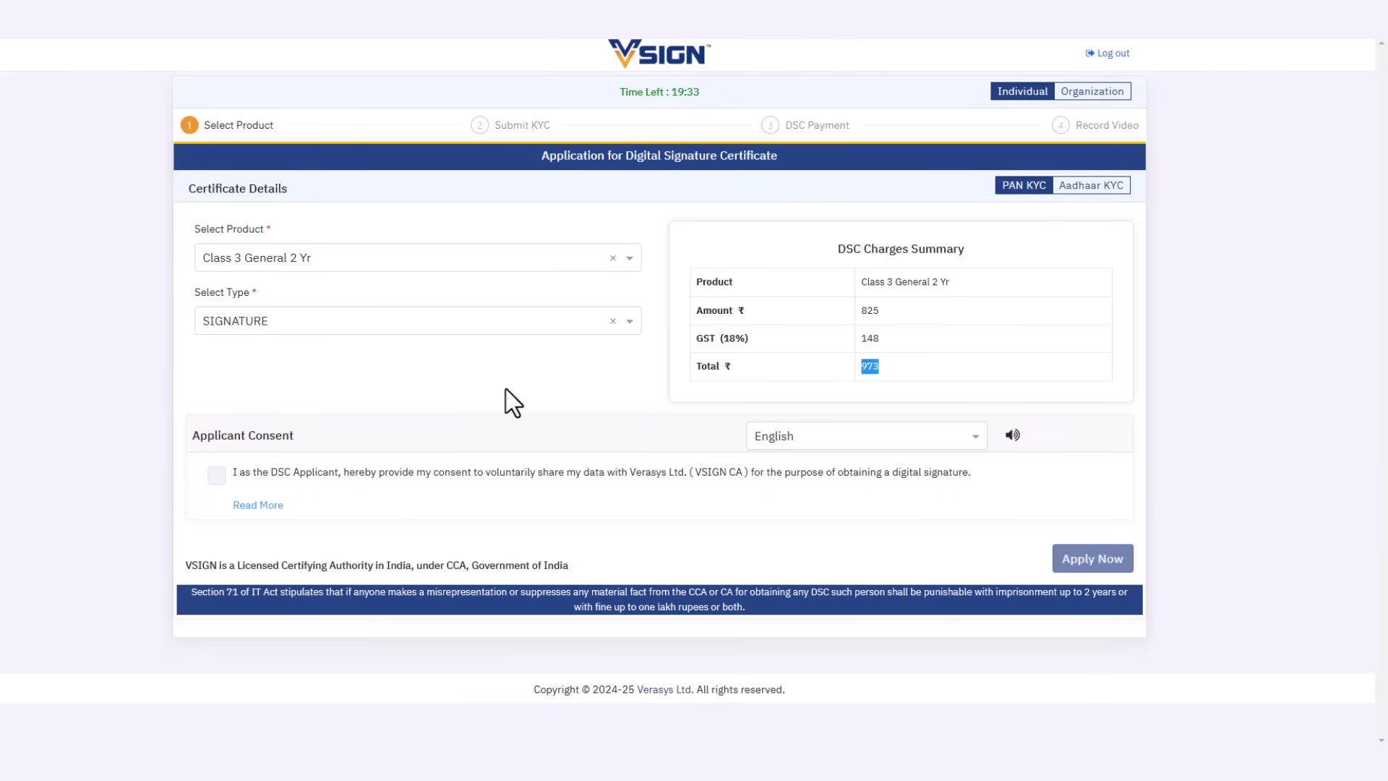
{"action": "left_click", "coordinate": [1103, 194]}
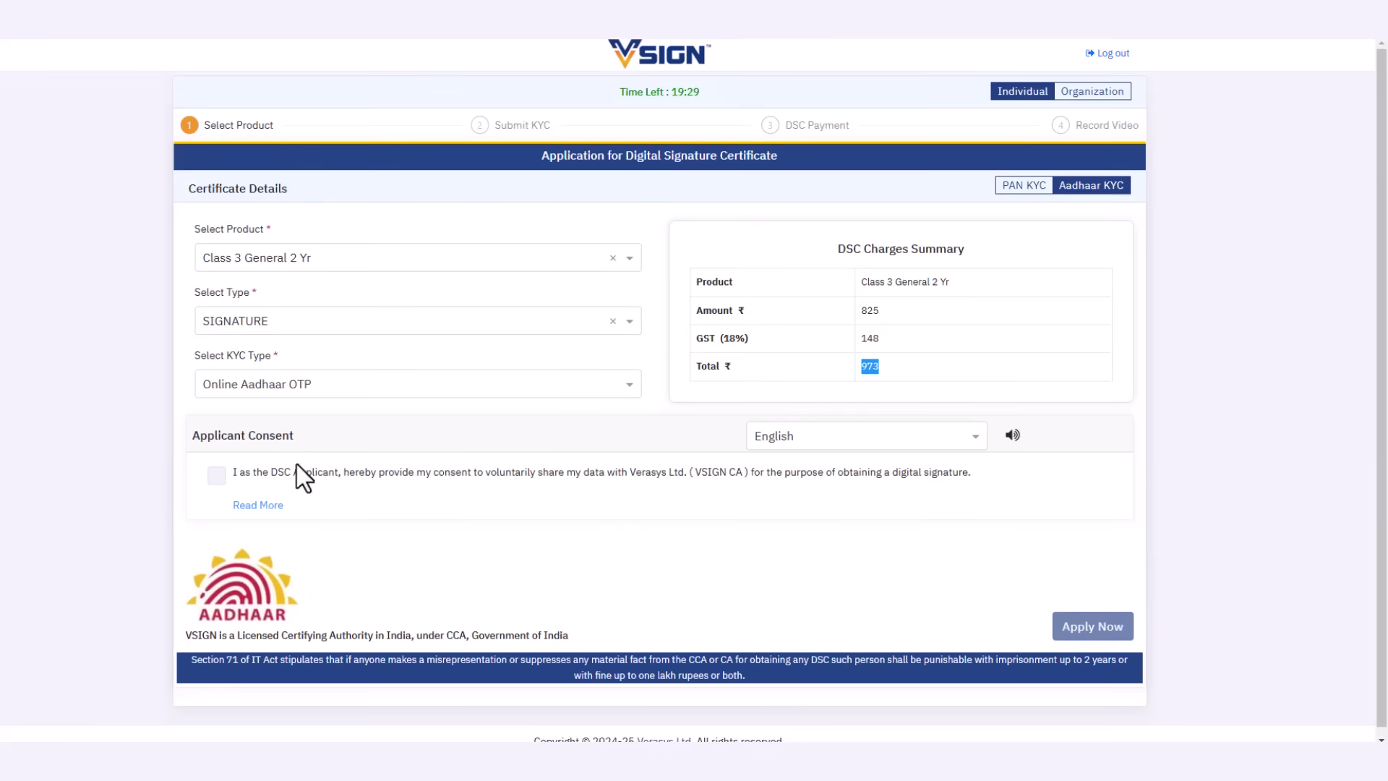
{"action": "left_click", "coordinate": [217, 475]}
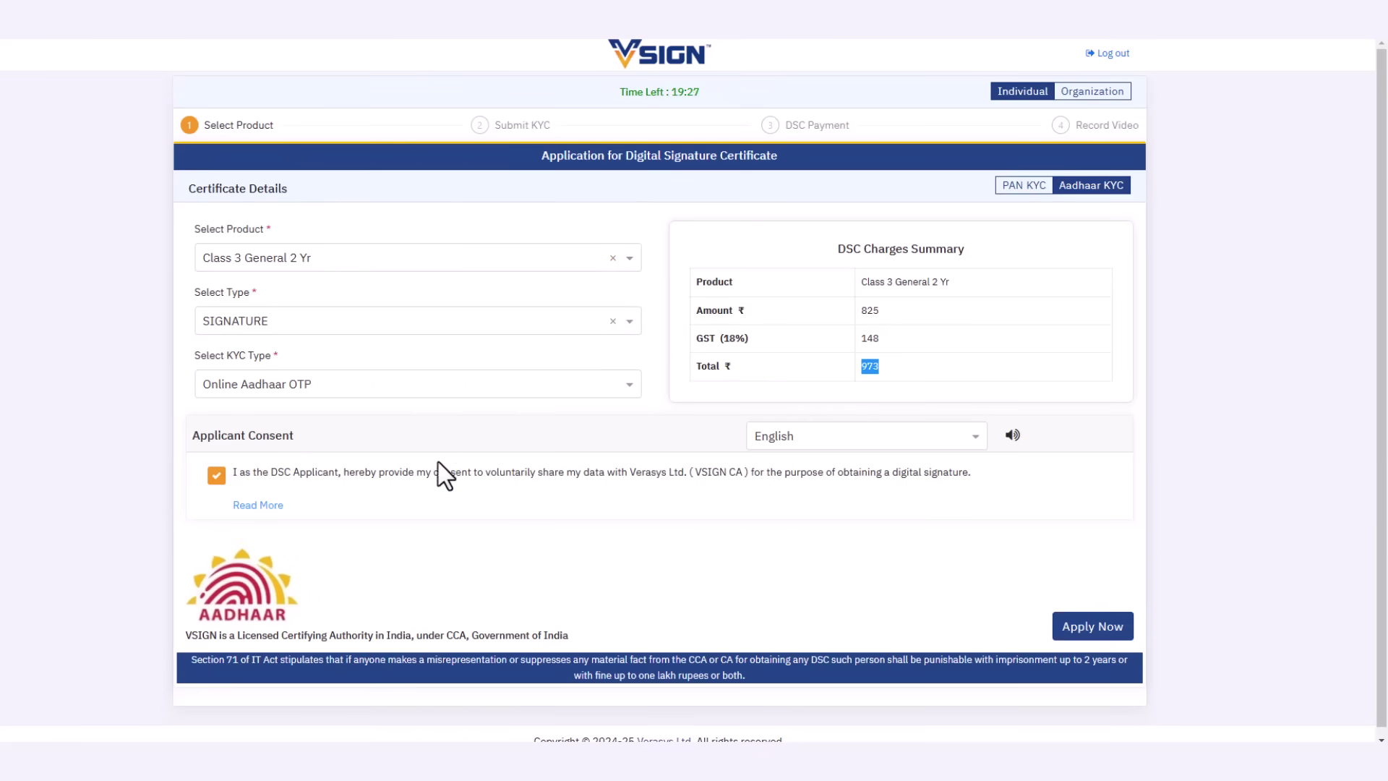
Start the application and enter the applicant's PAN and date of birth.
{"action": "left_click", "coordinate": [1101, 631]}
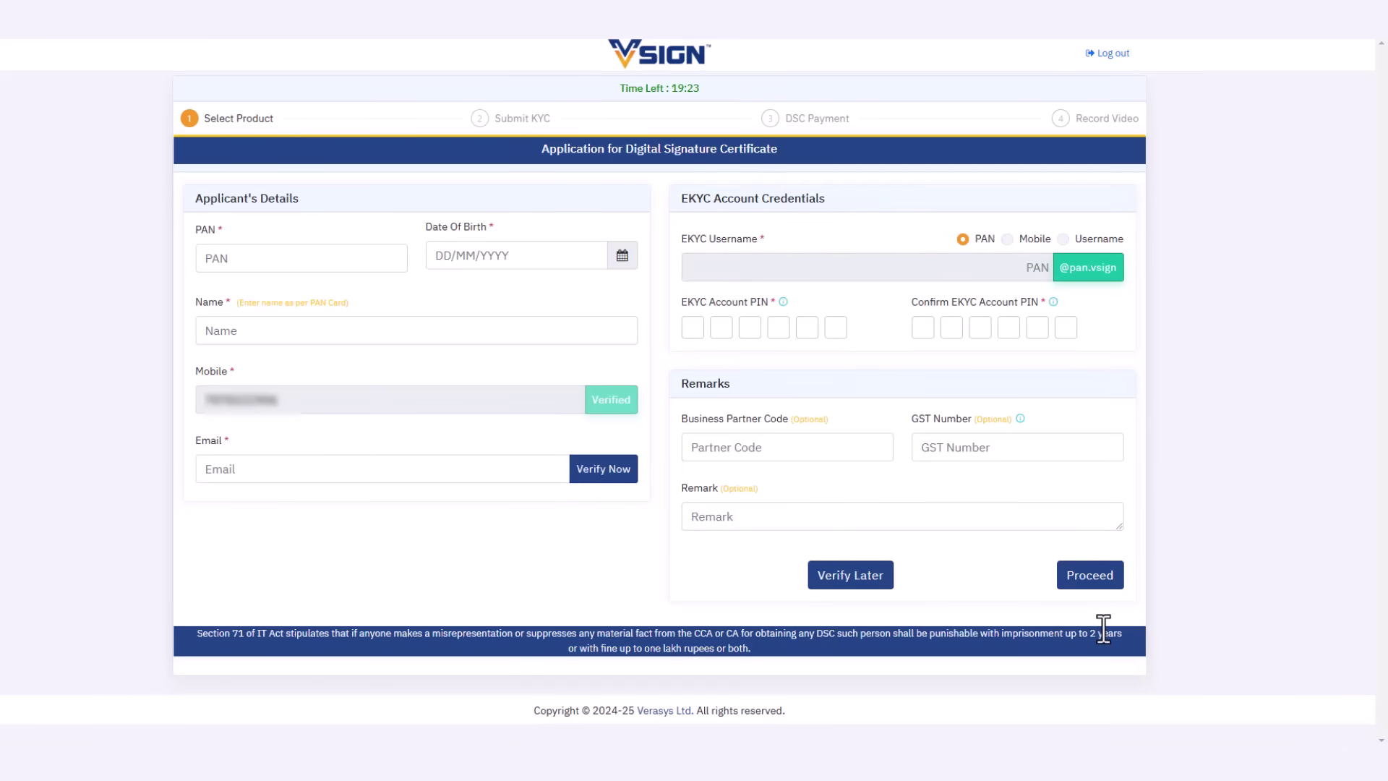
{"action": "left_click", "coordinate": [290, 266]}
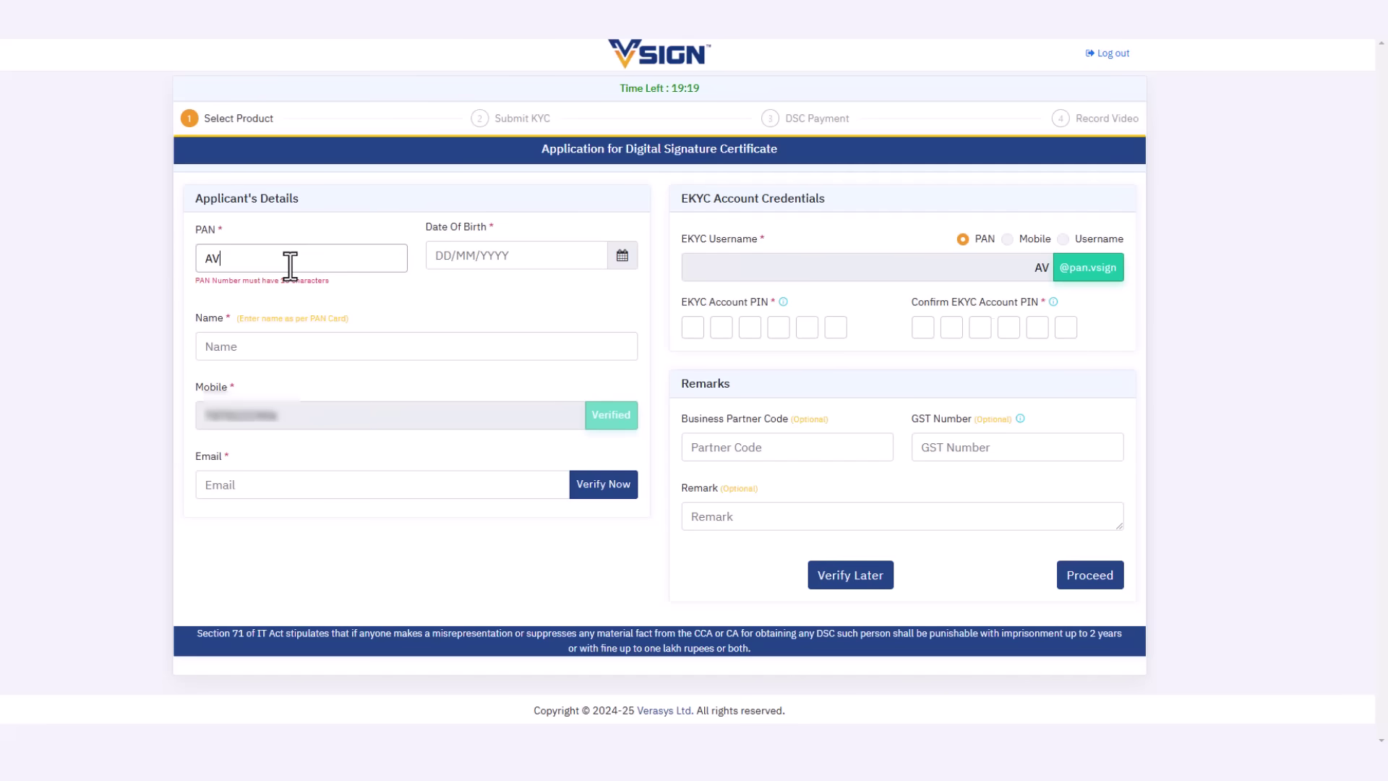
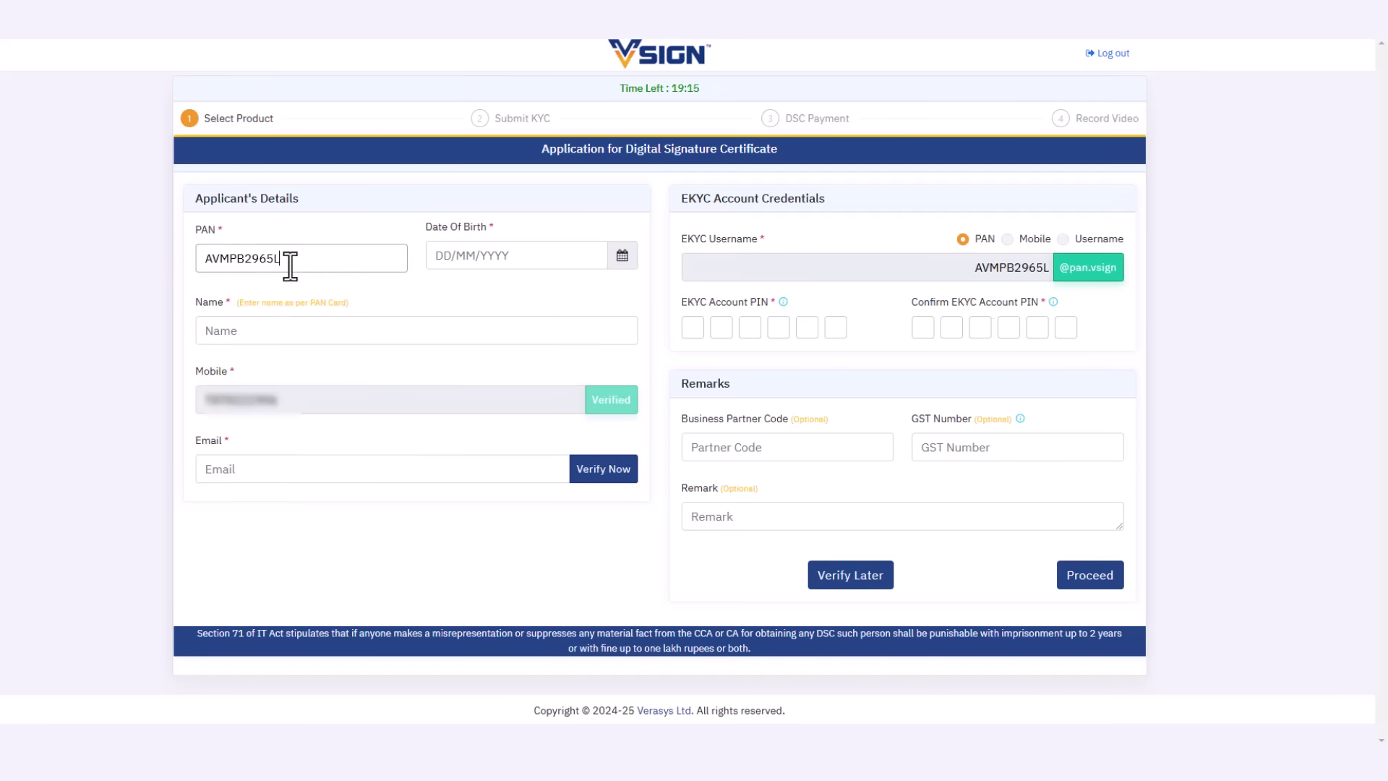
{"action": "key", "text": "Tab"}
{"action": "type", "text": "2"}
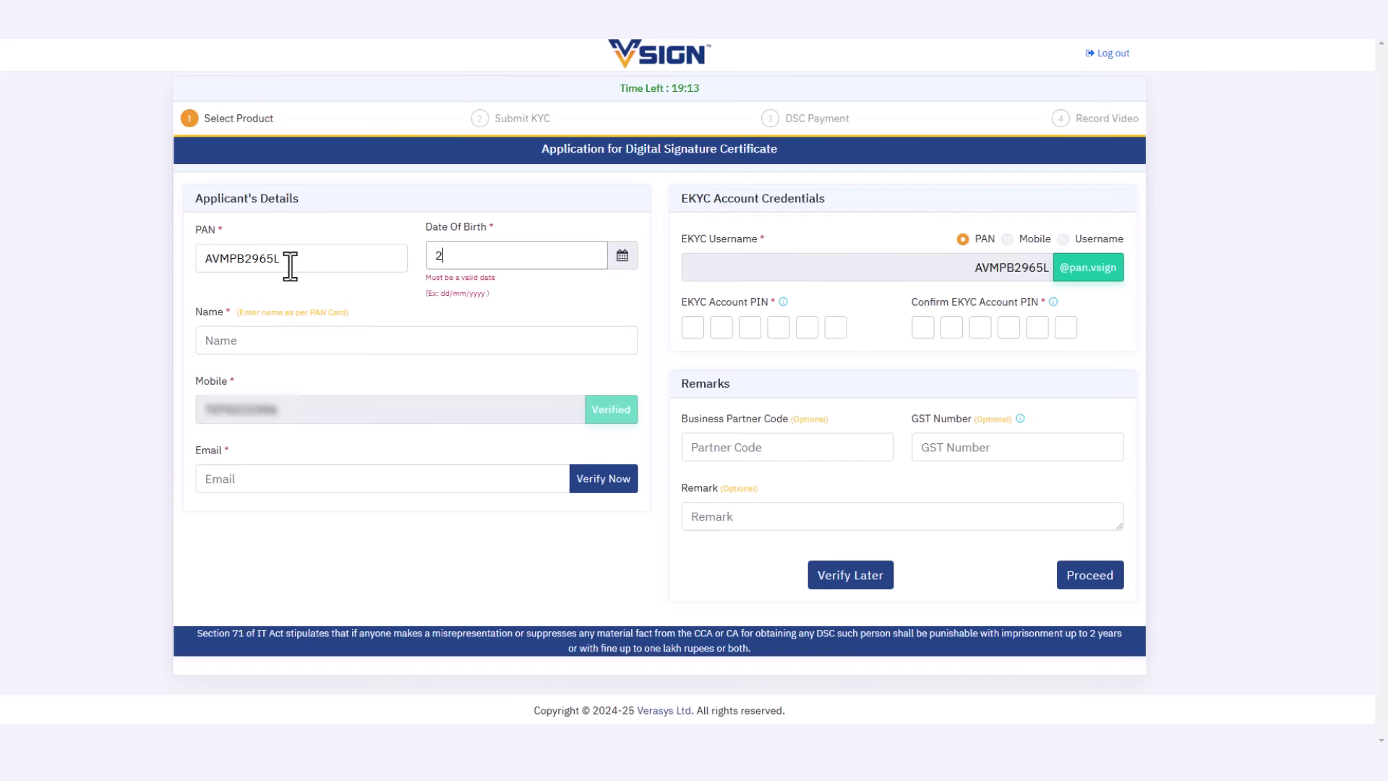
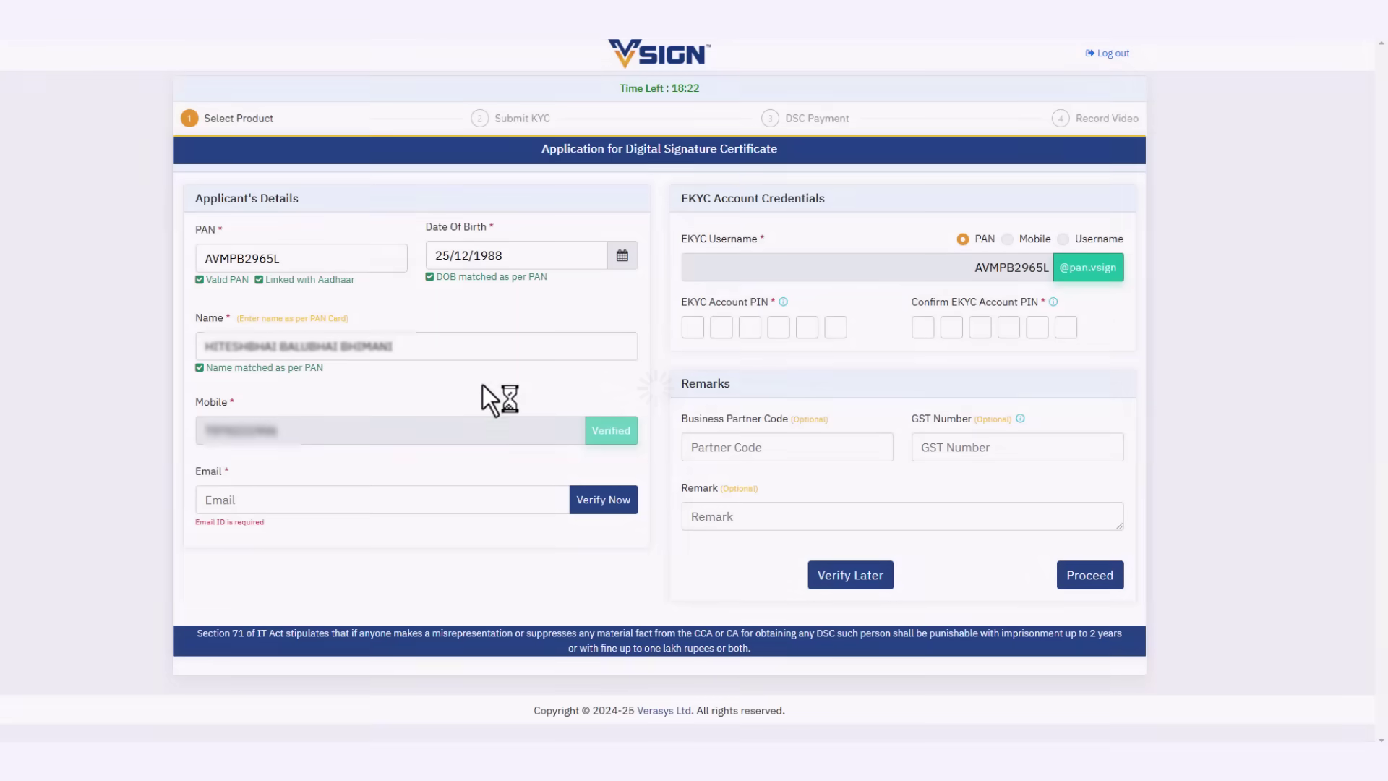
Fill in the saved email address and enter and confirm a six-digit EKYC account PIN.
{"action": "left_click", "coordinate": [375, 506]}
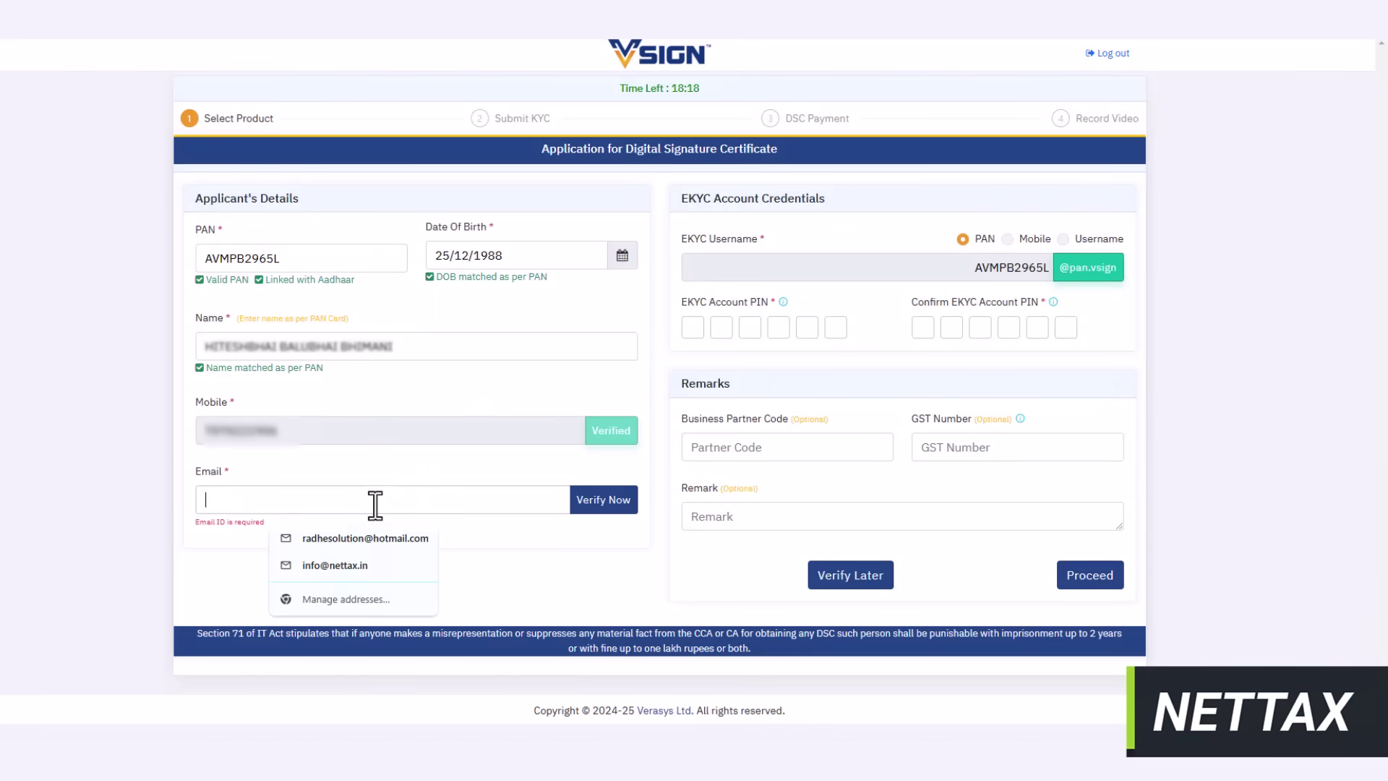
{"action": "left_click", "coordinate": [374, 537]}
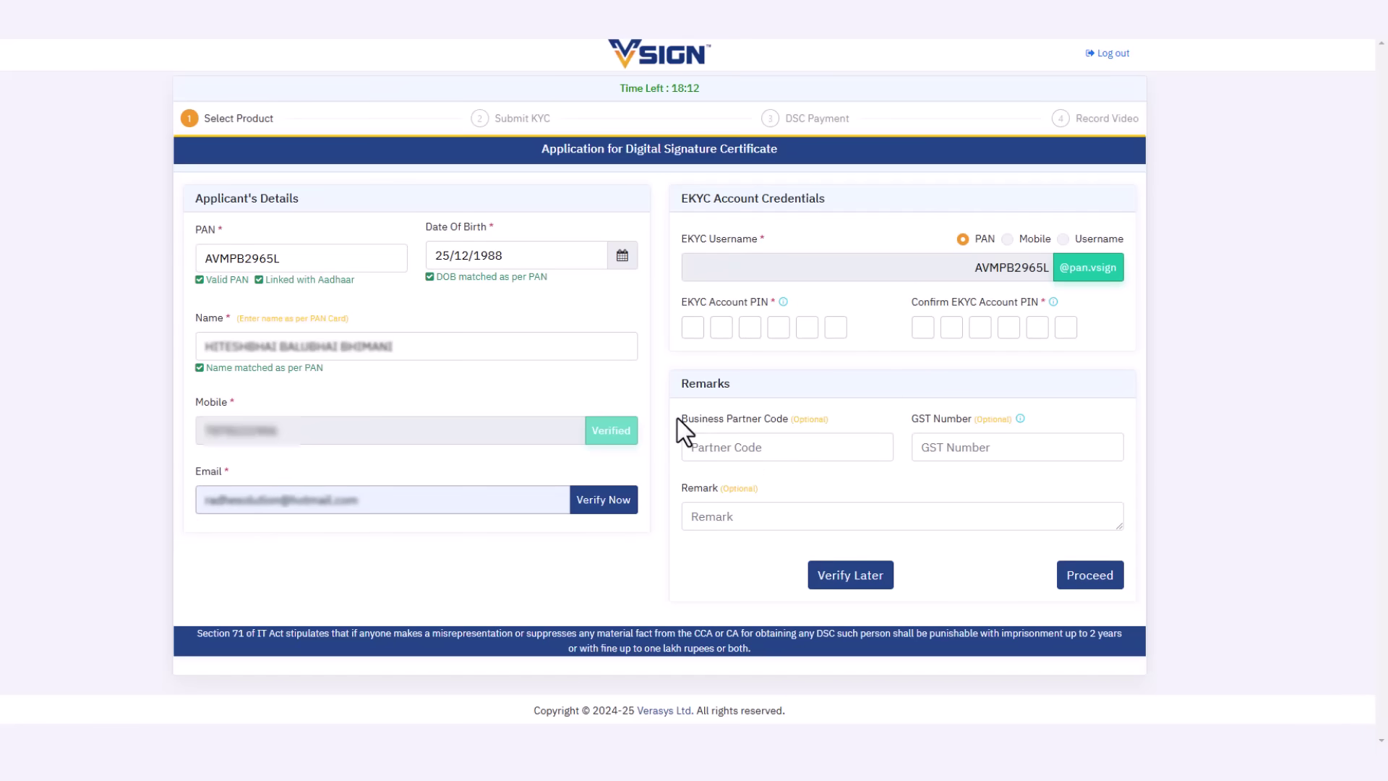
{"action": "left_click", "coordinate": [694, 326]}
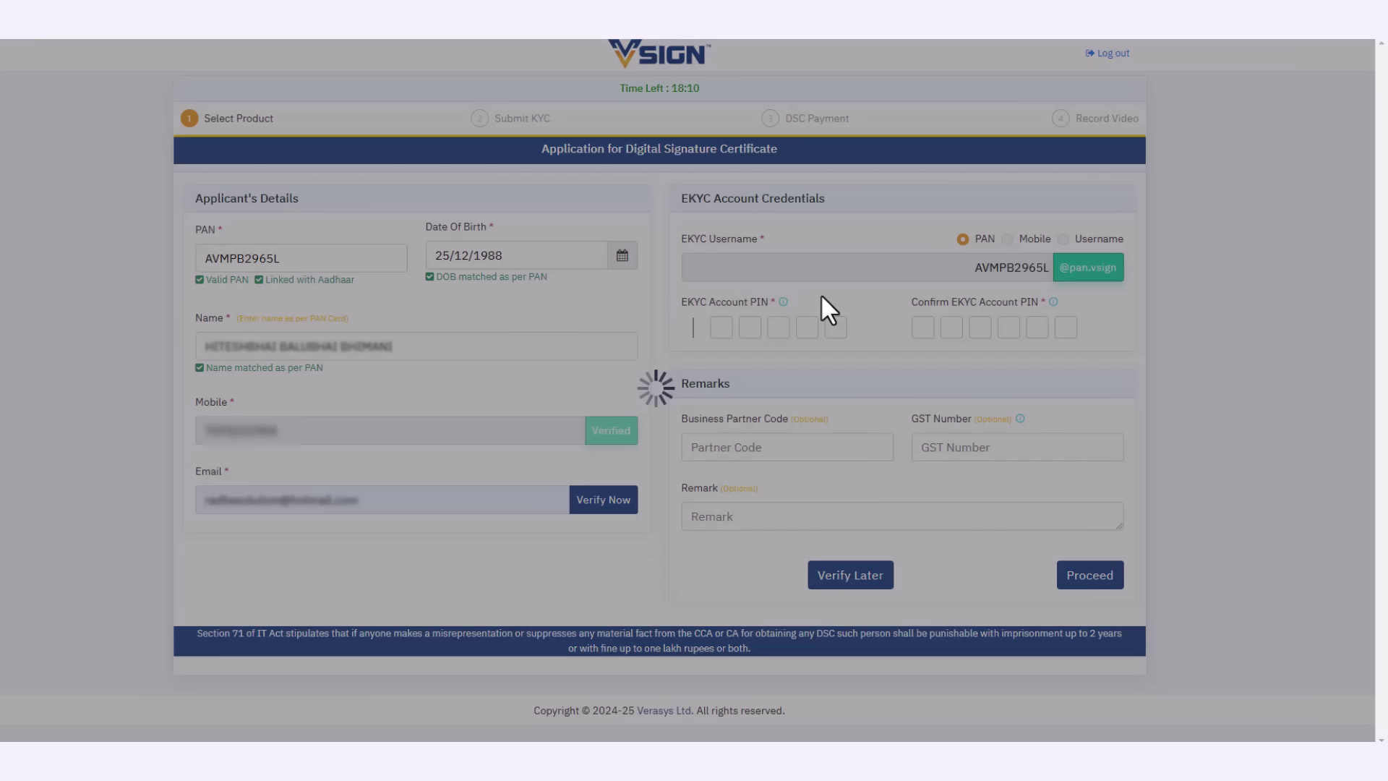
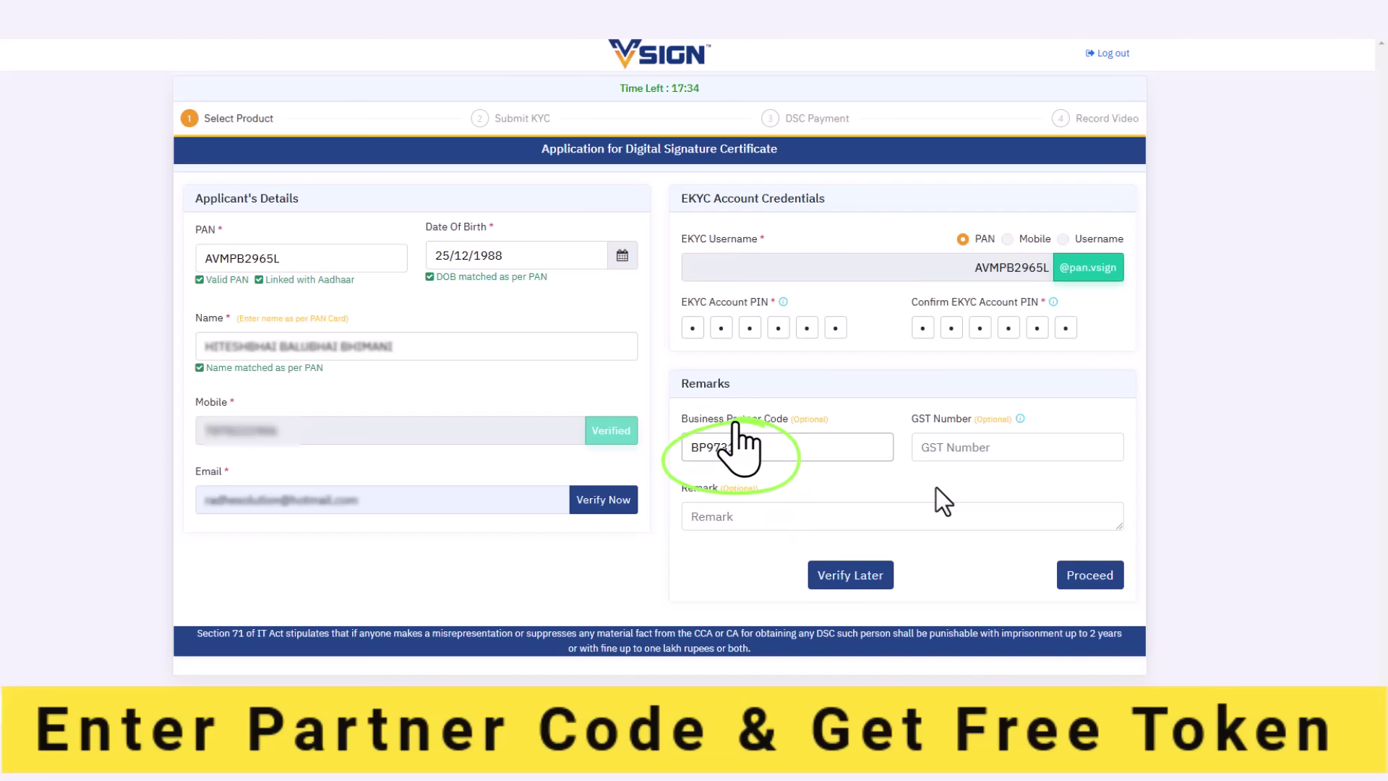
{"action": "left_click", "coordinate": [945, 448]}
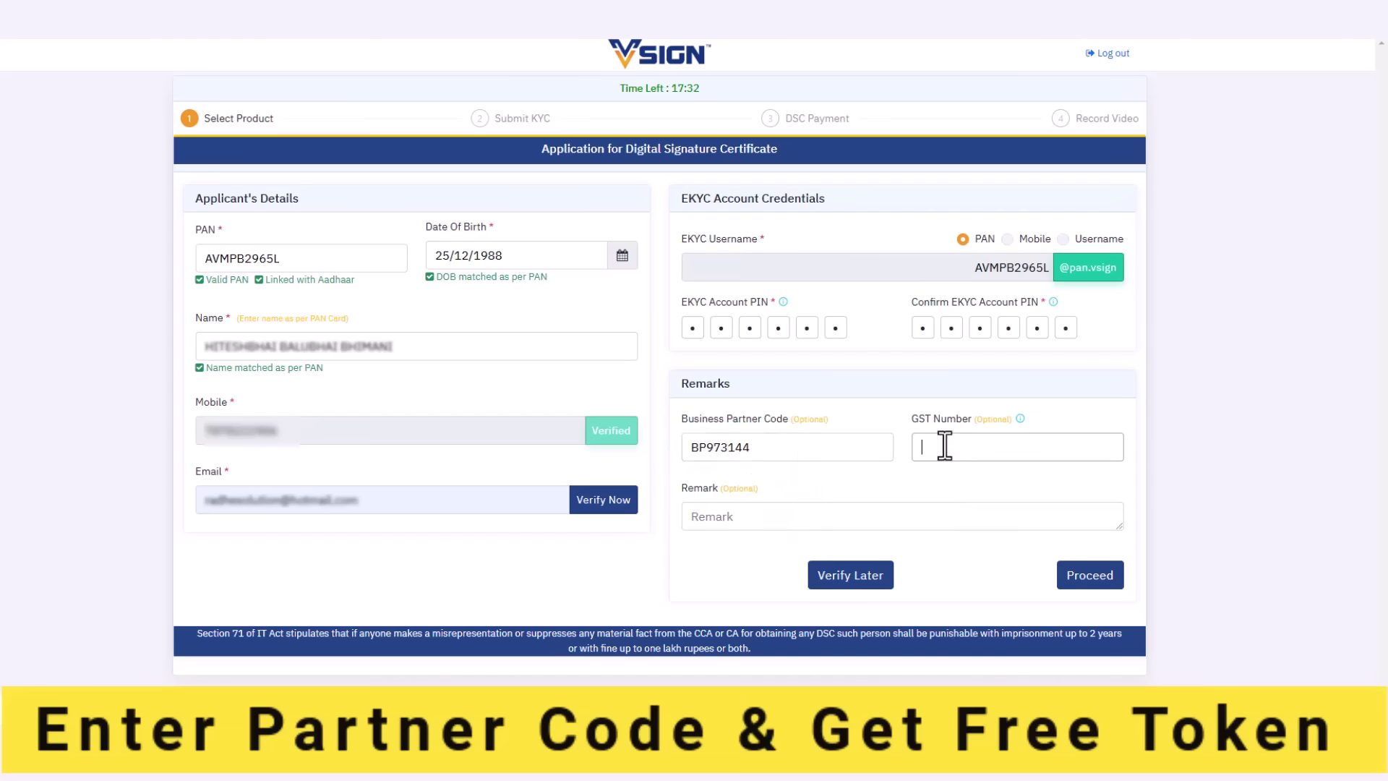
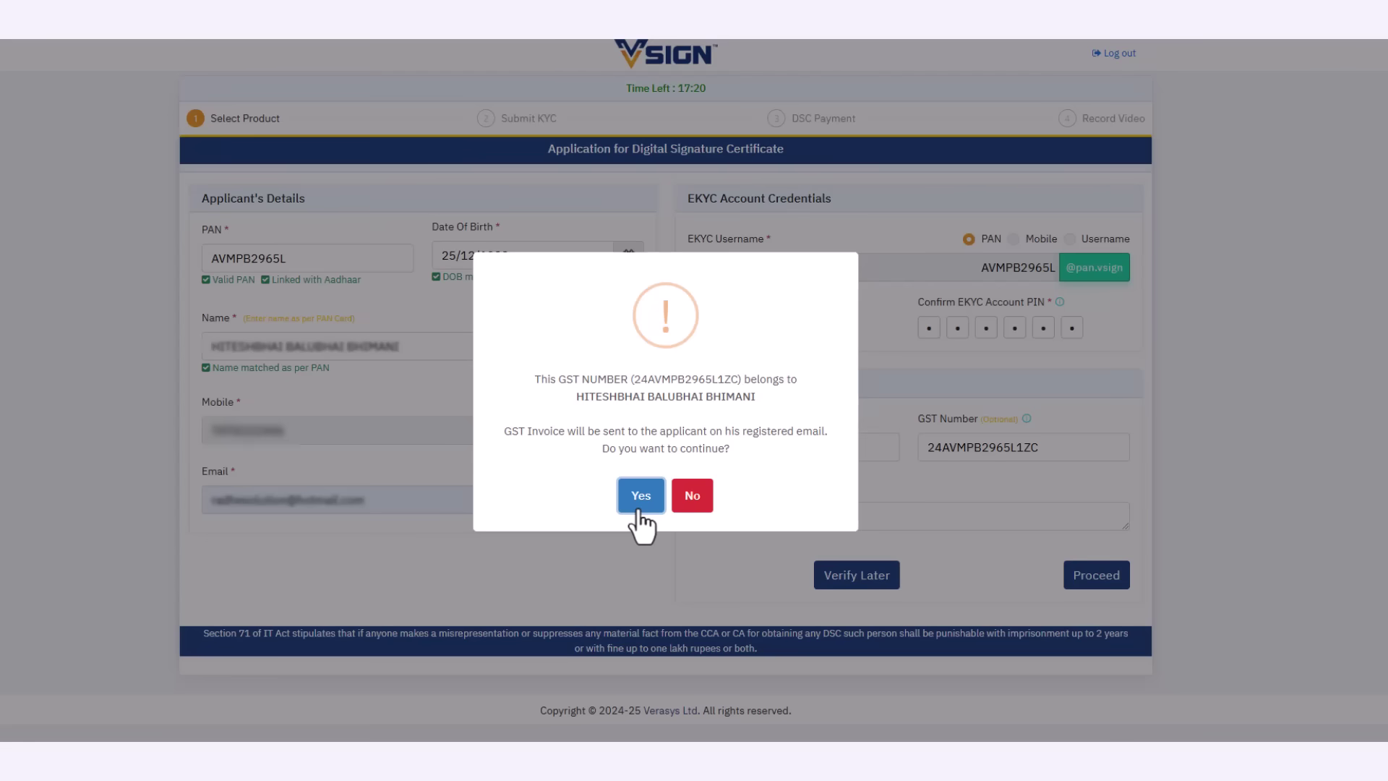
{"action": "left_click", "coordinate": [639, 506]}
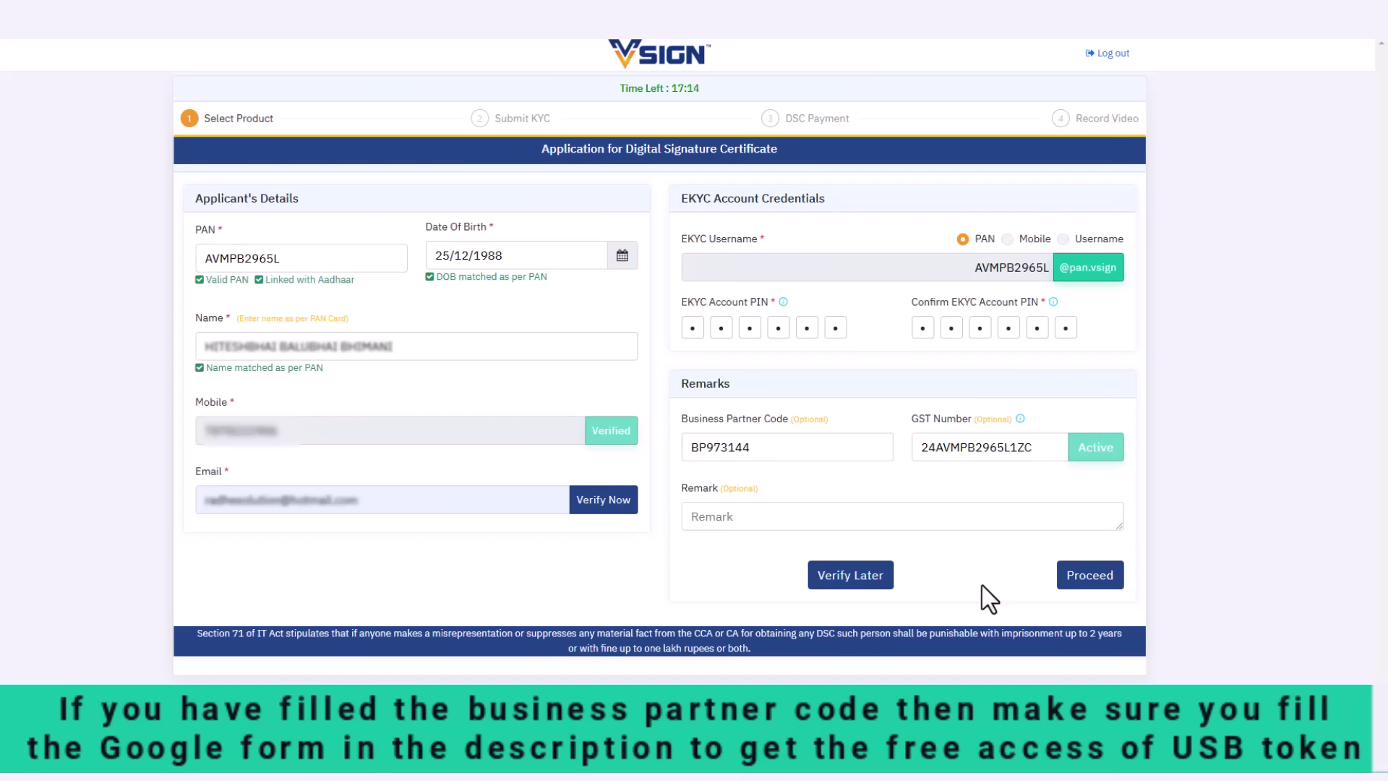
Attempt to proceed, dismiss the email warning, and request an email verification OTP.
{"action": "left_click", "coordinate": [1097, 578]}
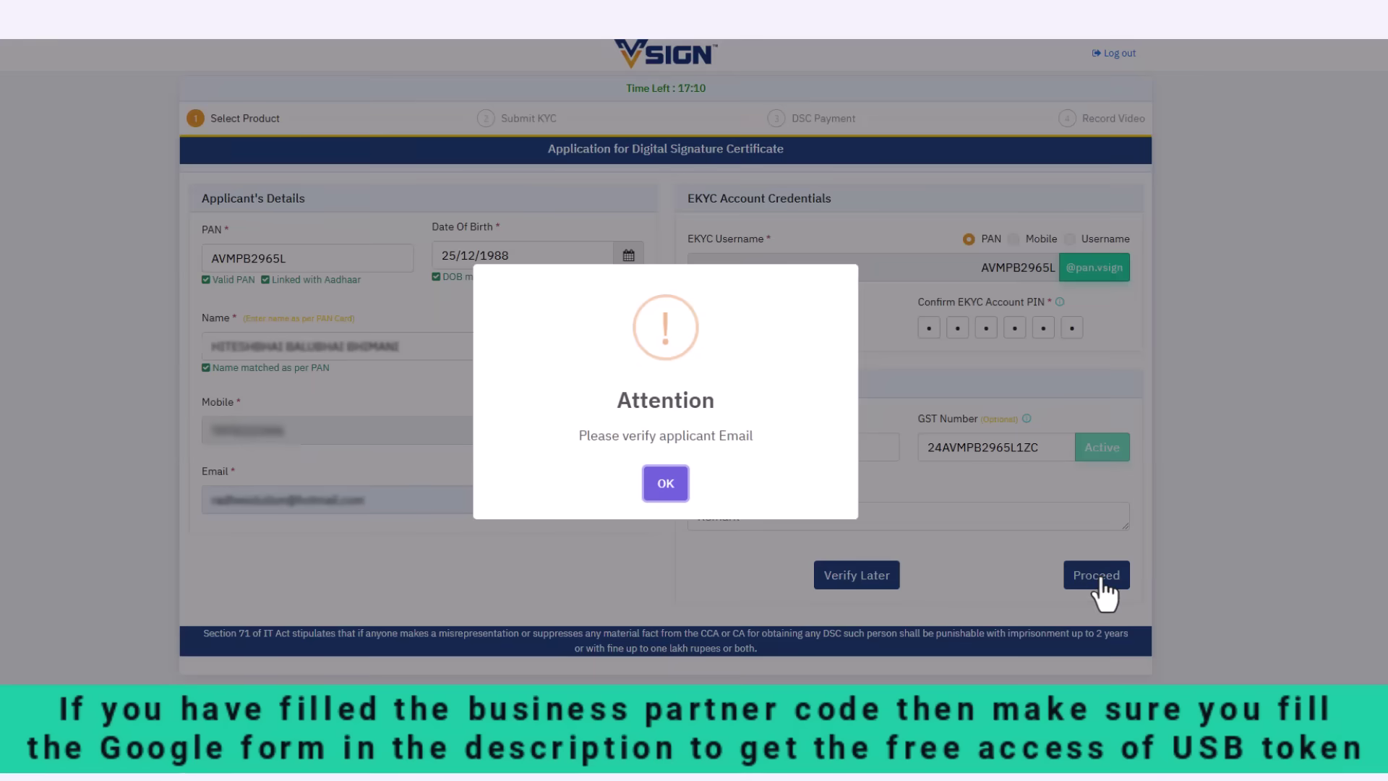
{"action": "left_click", "coordinate": [680, 492]}
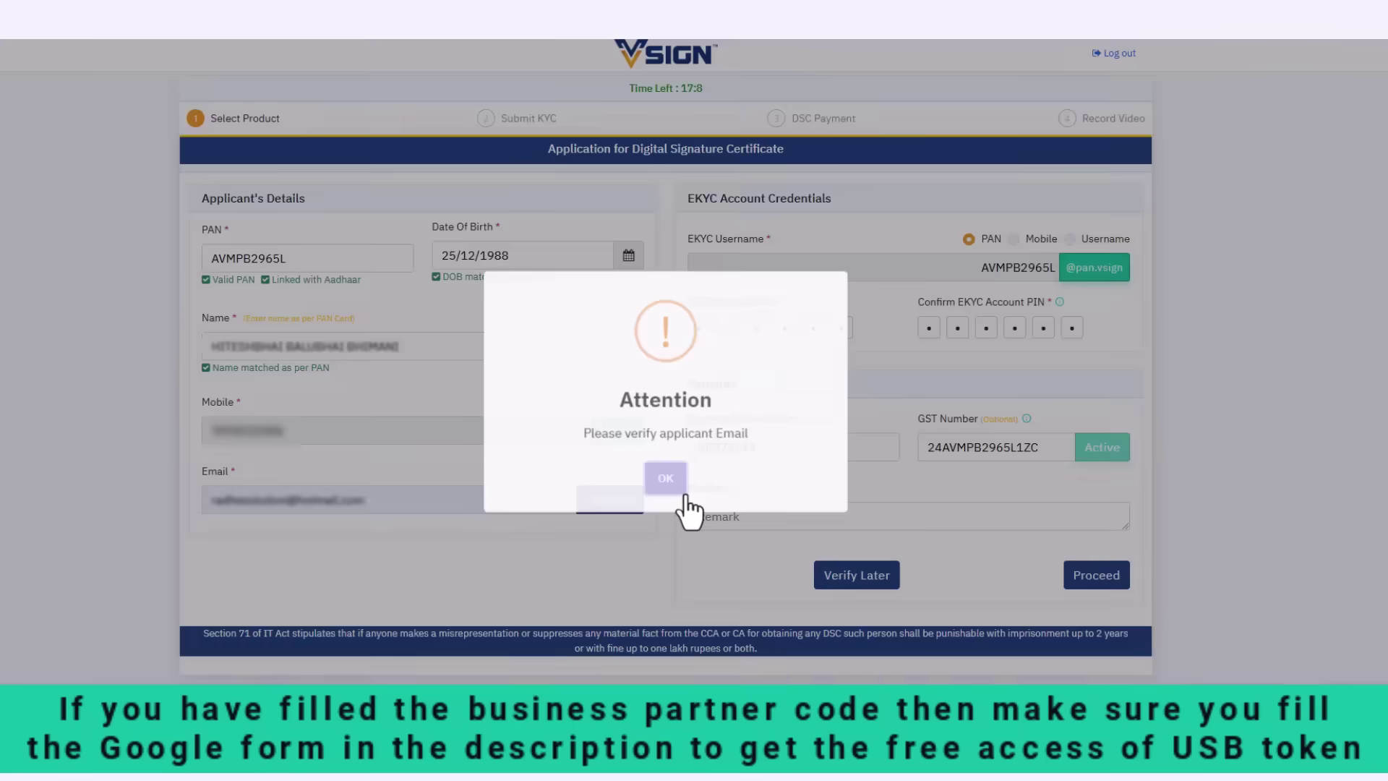
{"action": "left_click", "coordinate": [593, 499]}
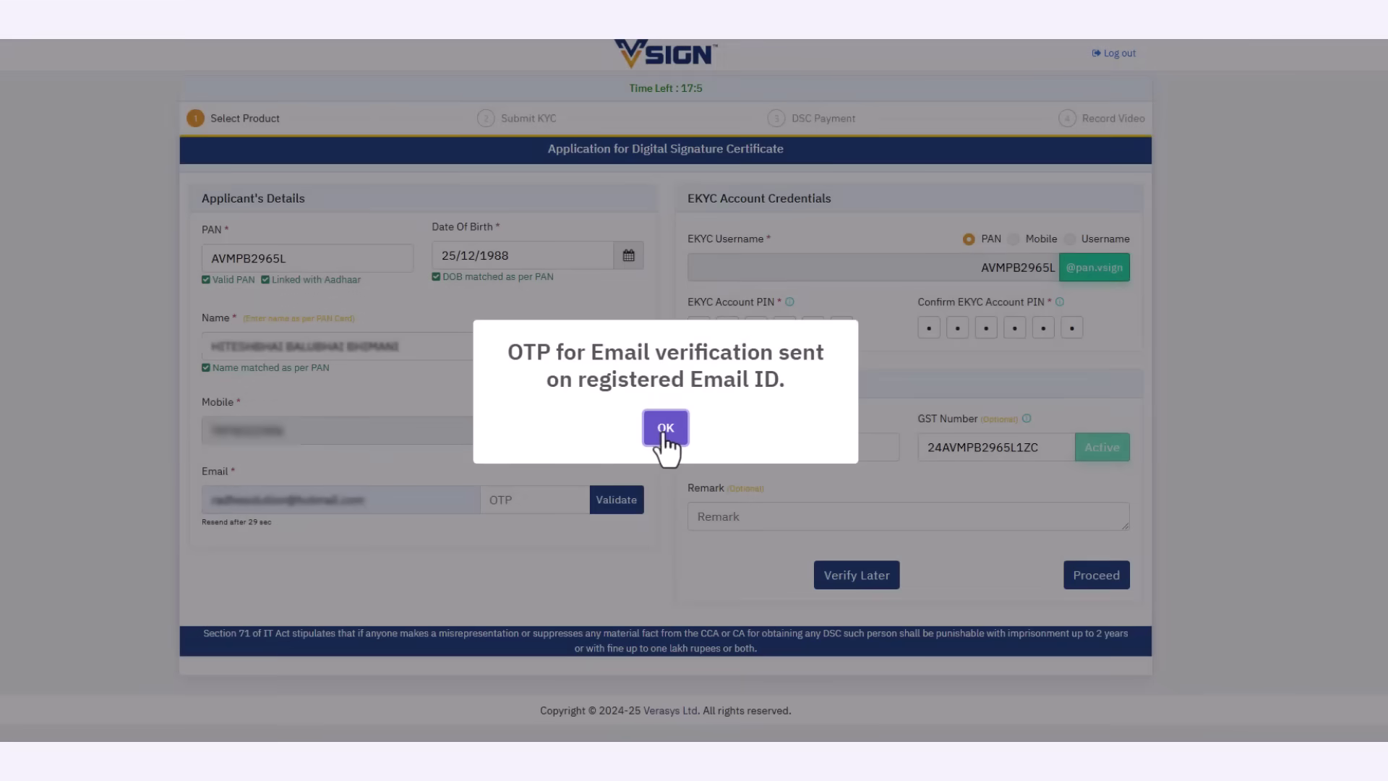
{"action": "left_click", "coordinate": [665, 431]}
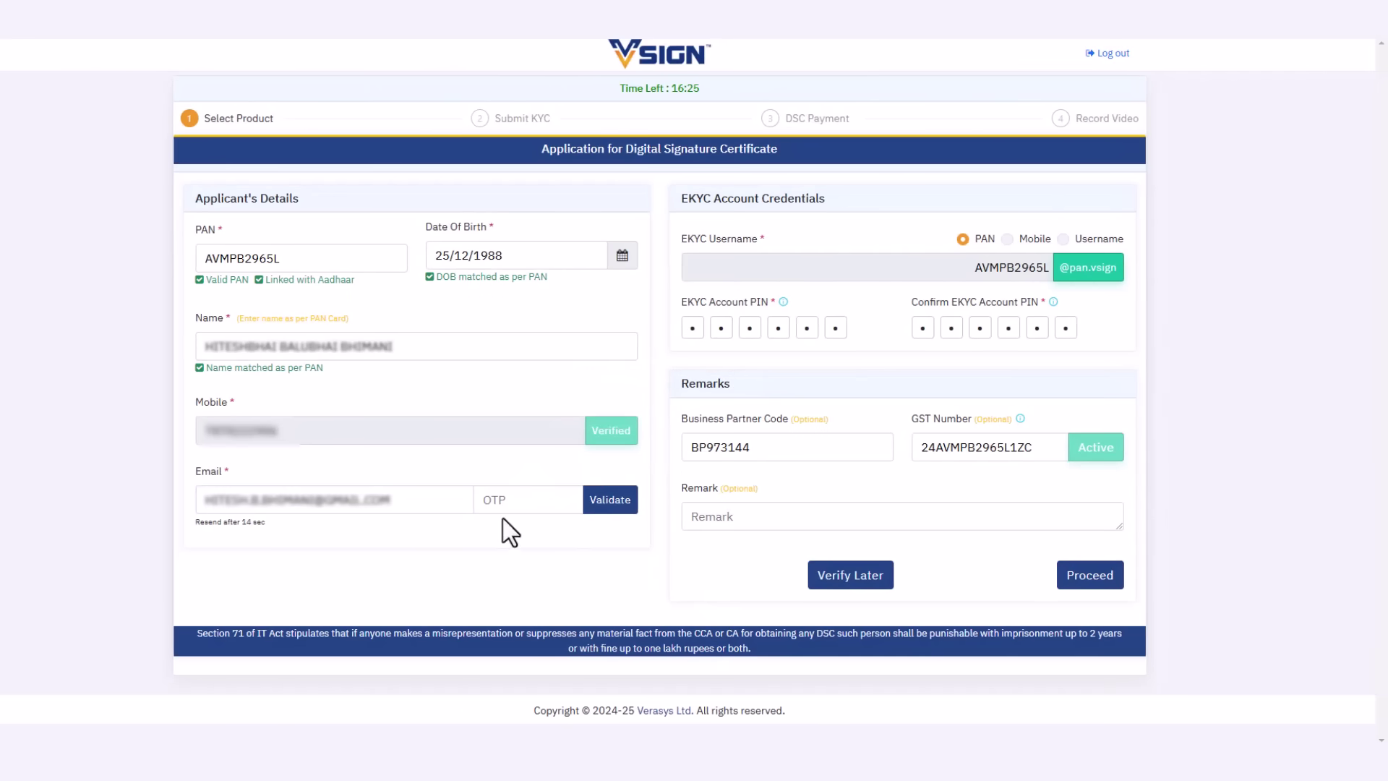
Enter and validate the email OTP, then continue to Aadhaar authentication.
{"action": "left_click", "coordinate": [498, 505]}
{"action": "left_click", "coordinate": [594, 506]}
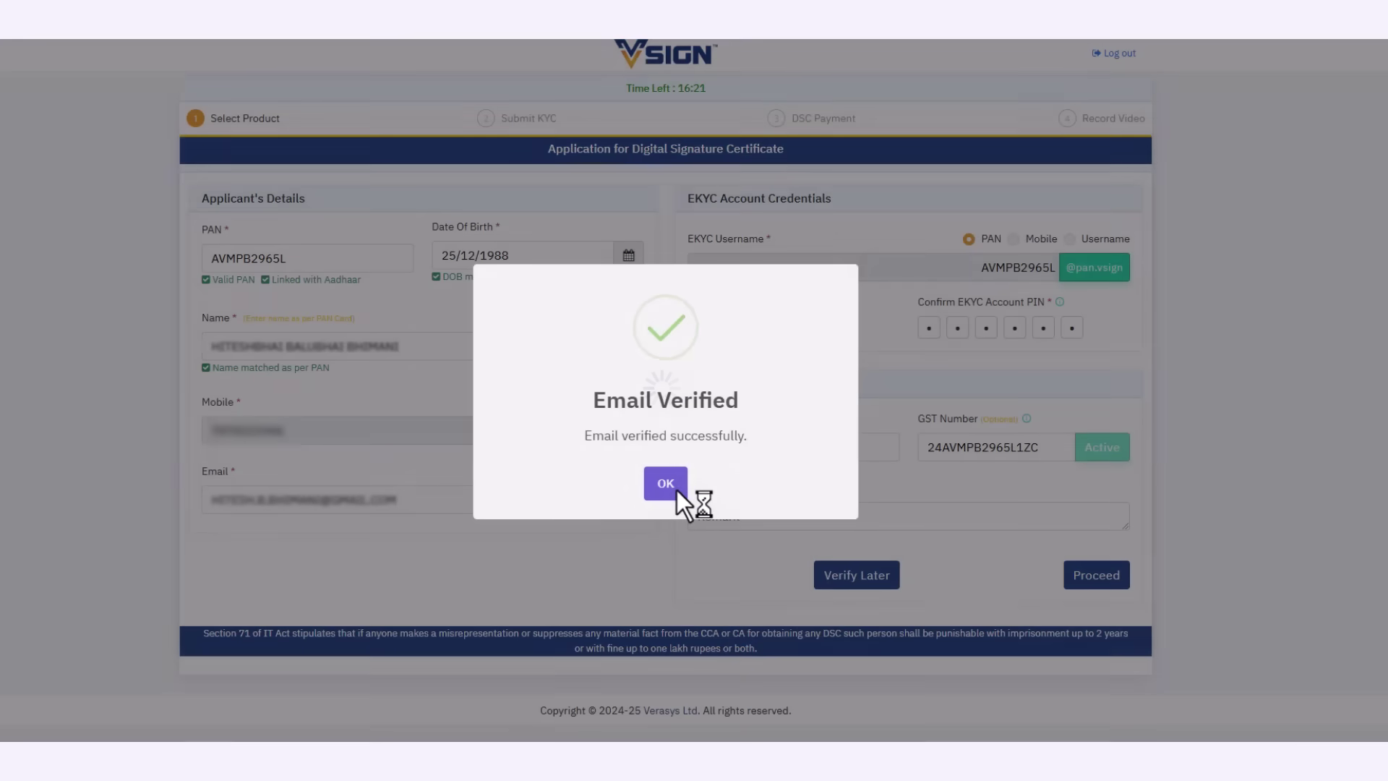
{"action": "left_click", "coordinate": [665, 483]}
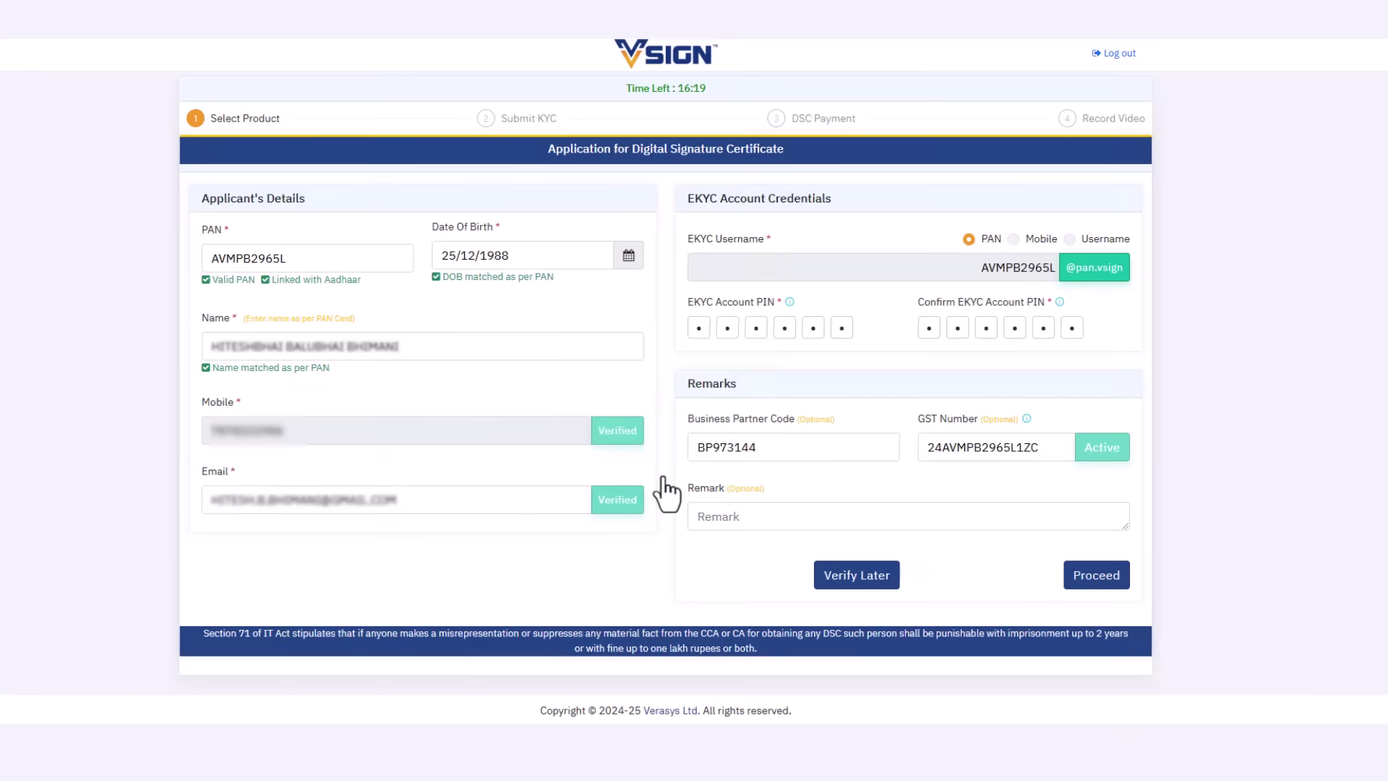
{"action": "left_click", "coordinate": [1112, 574]}
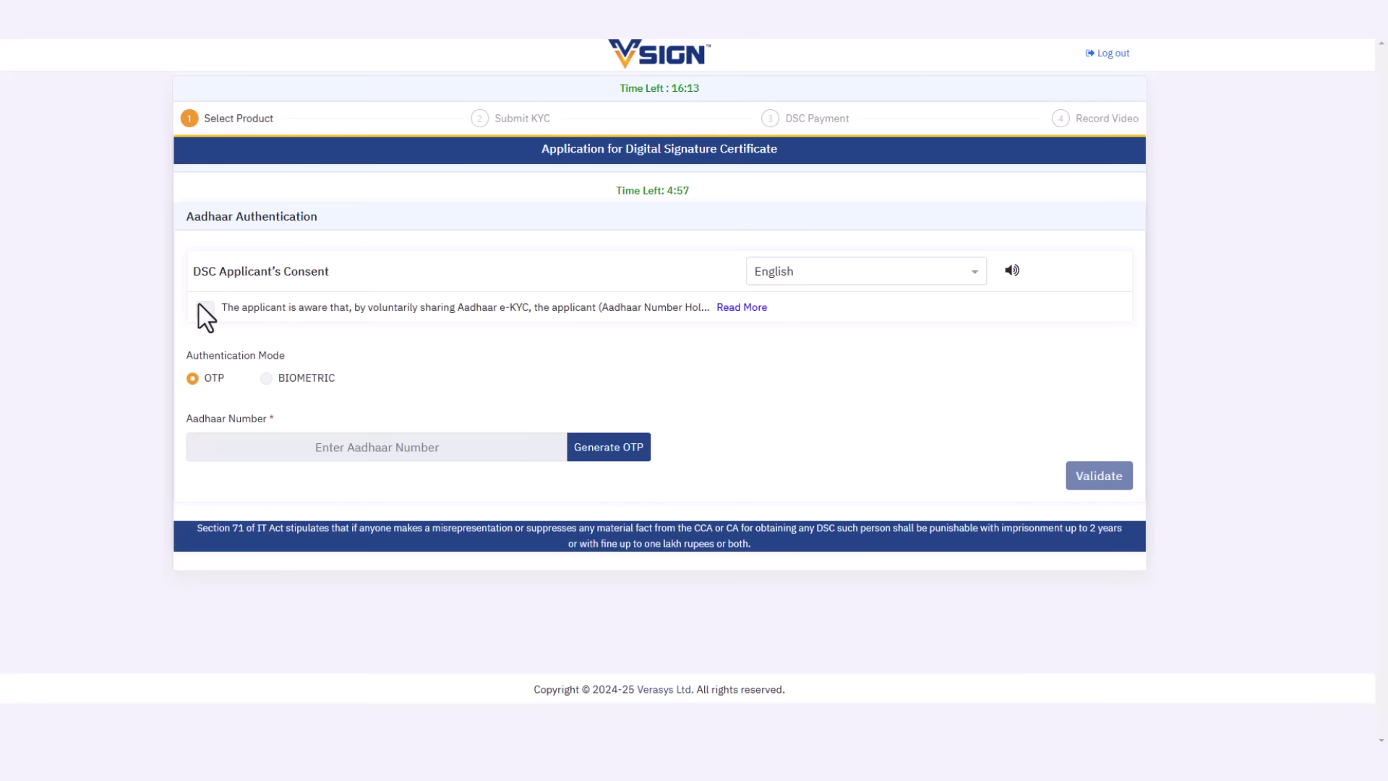
Give Aadhaar e-KYC consent, enter the Aadhaar number, and generate an OTP.
{"action": "left_click", "coordinate": [204, 310]}
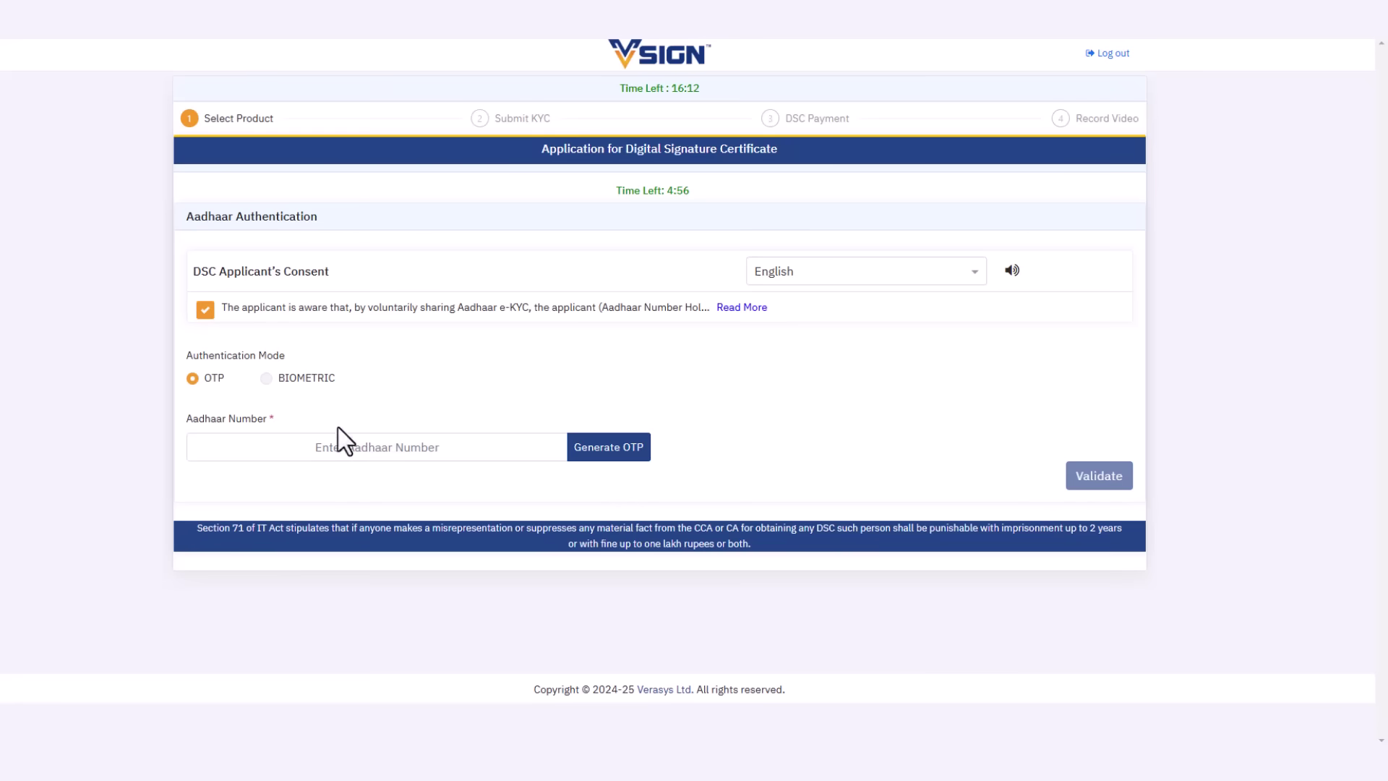
{"action": "left_click", "coordinate": [348, 446]}
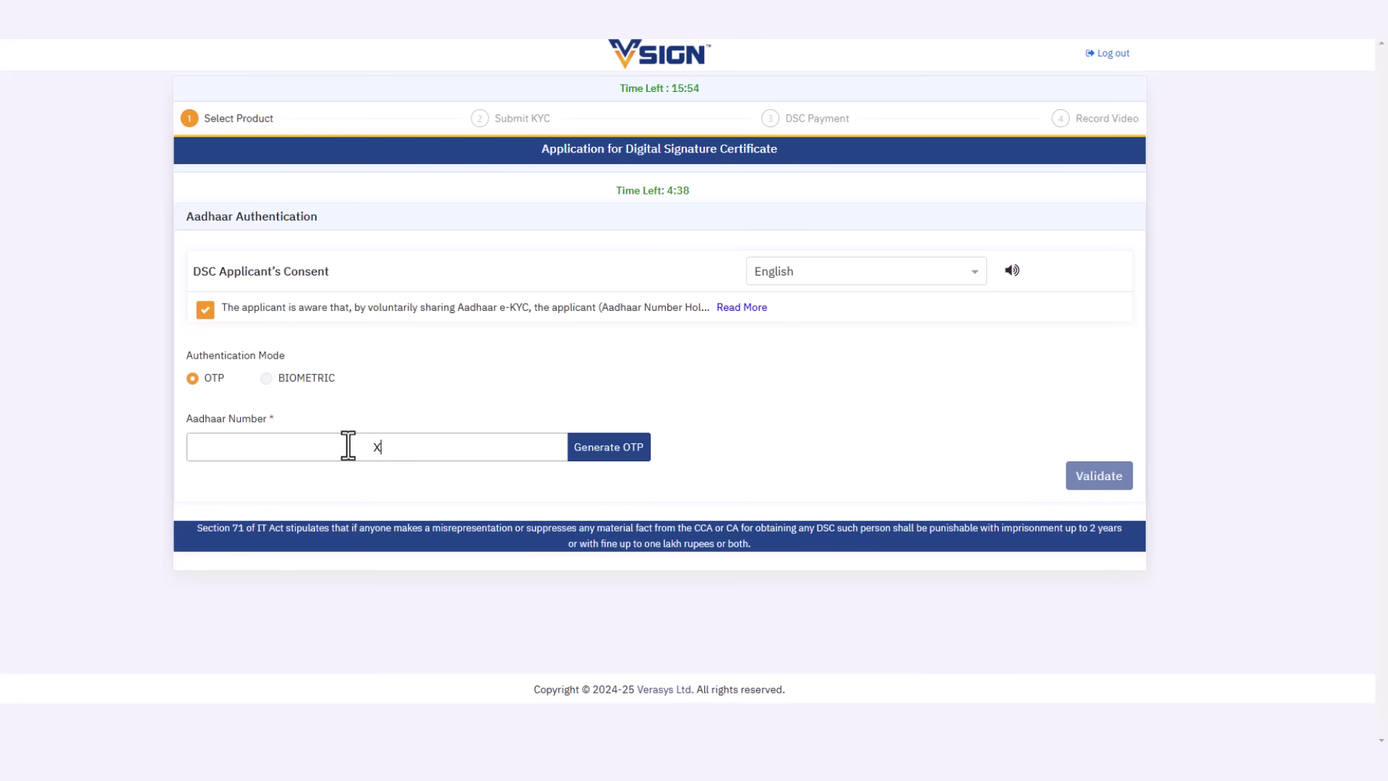
{"action": "type", "text": "XXXX-XXXX-3377"}
{"action": "left_click", "coordinate": [592, 458]}
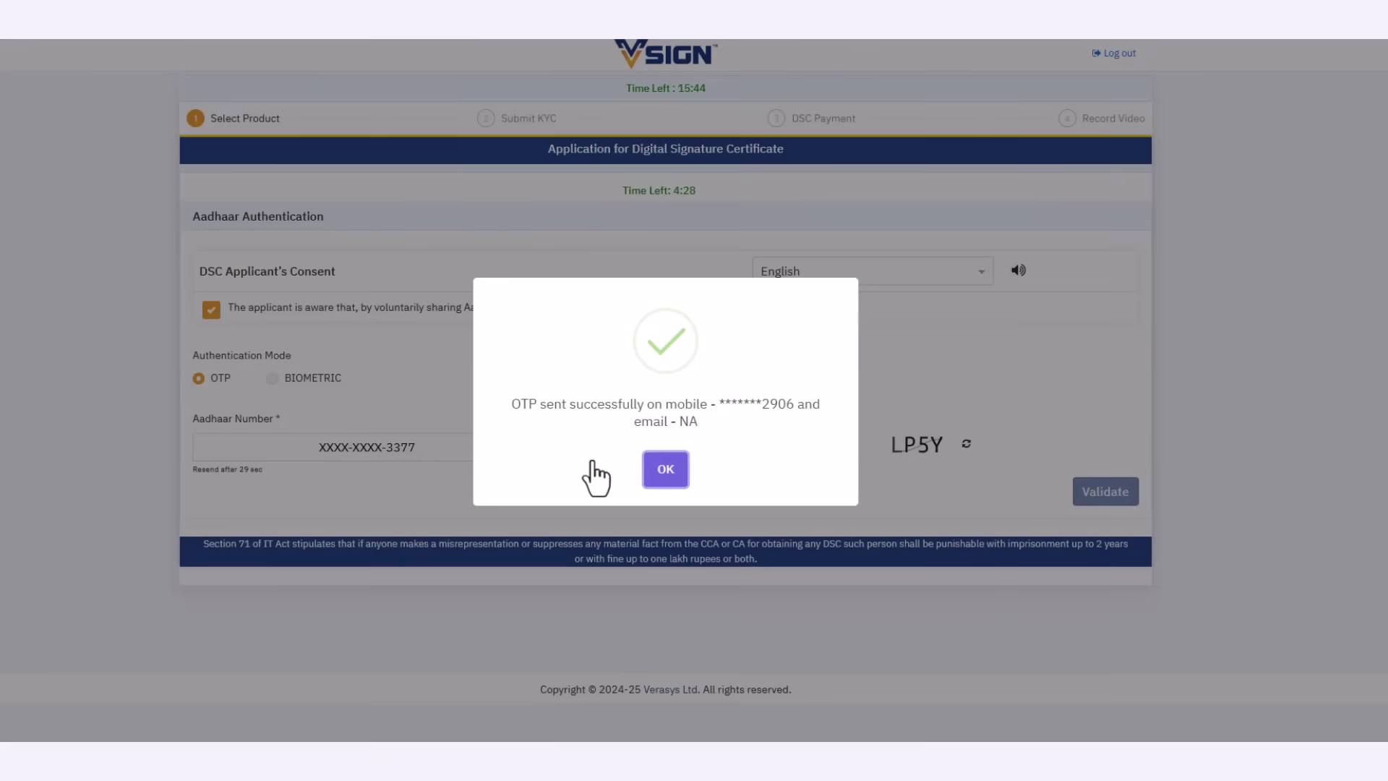
{"action": "left_click", "coordinate": [665, 469]}
Enter the Aadhaar OTP and security code and validate the Aadhaar KYC.
{"action": "left_click", "coordinate": [622, 446]}
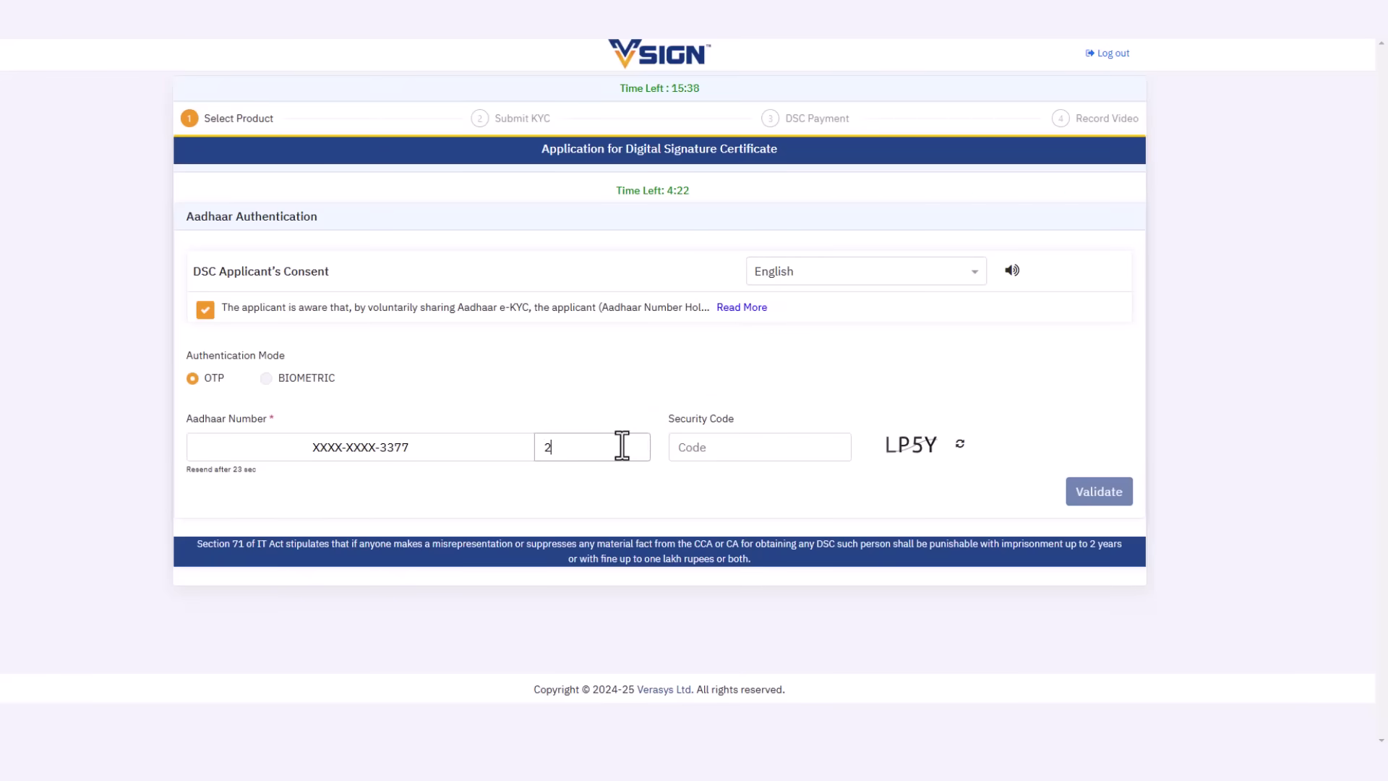
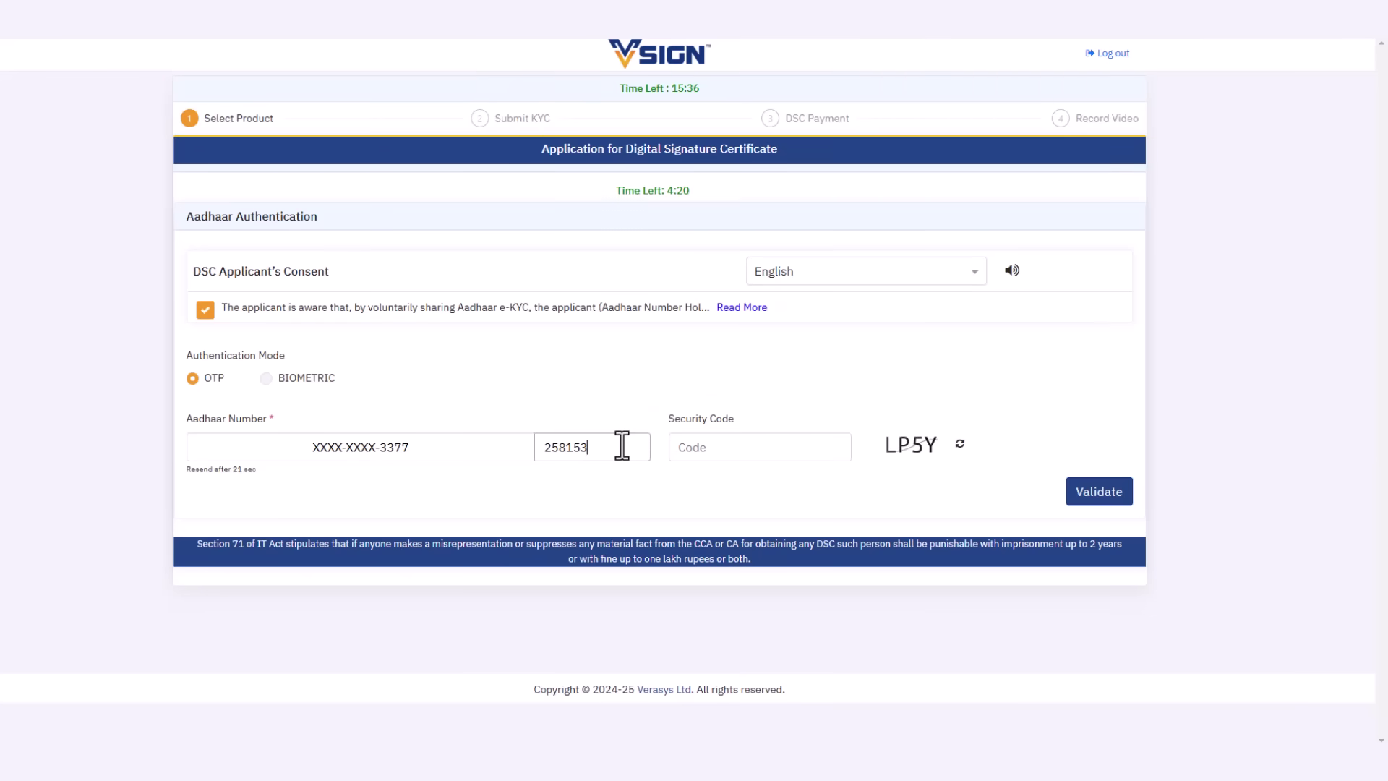
{"action": "left_click", "coordinate": [793, 446]}
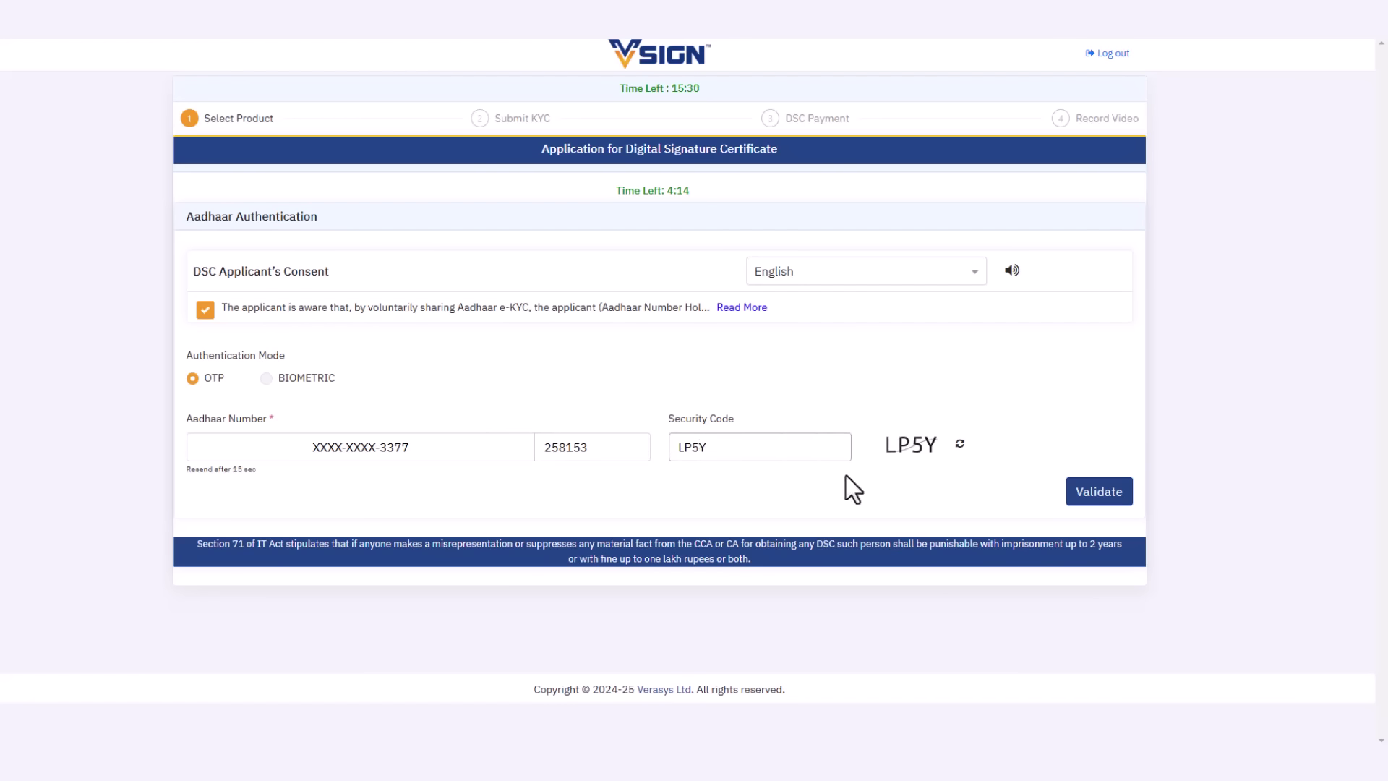
{"action": "left_click", "coordinate": [1099, 496]}
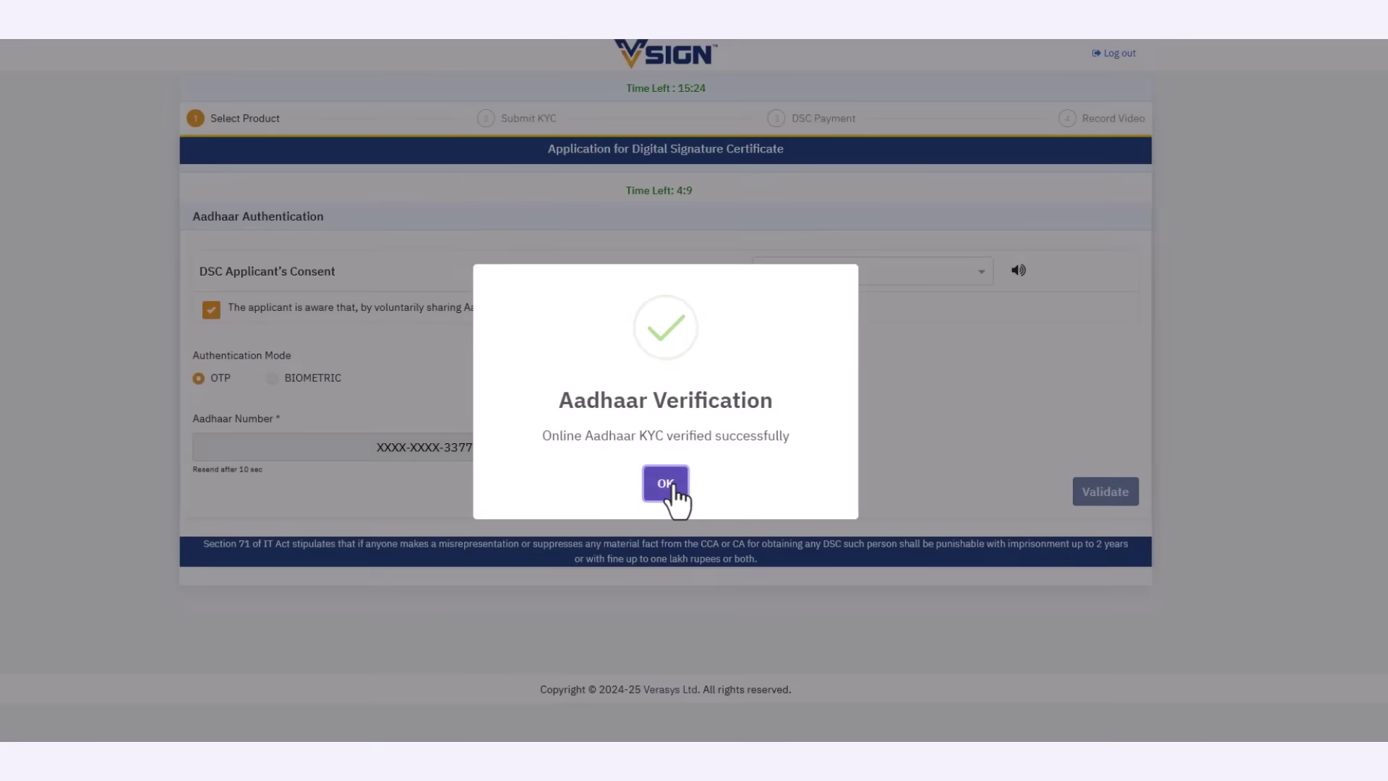
{"action": "left_click", "coordinate": [671, 483]}
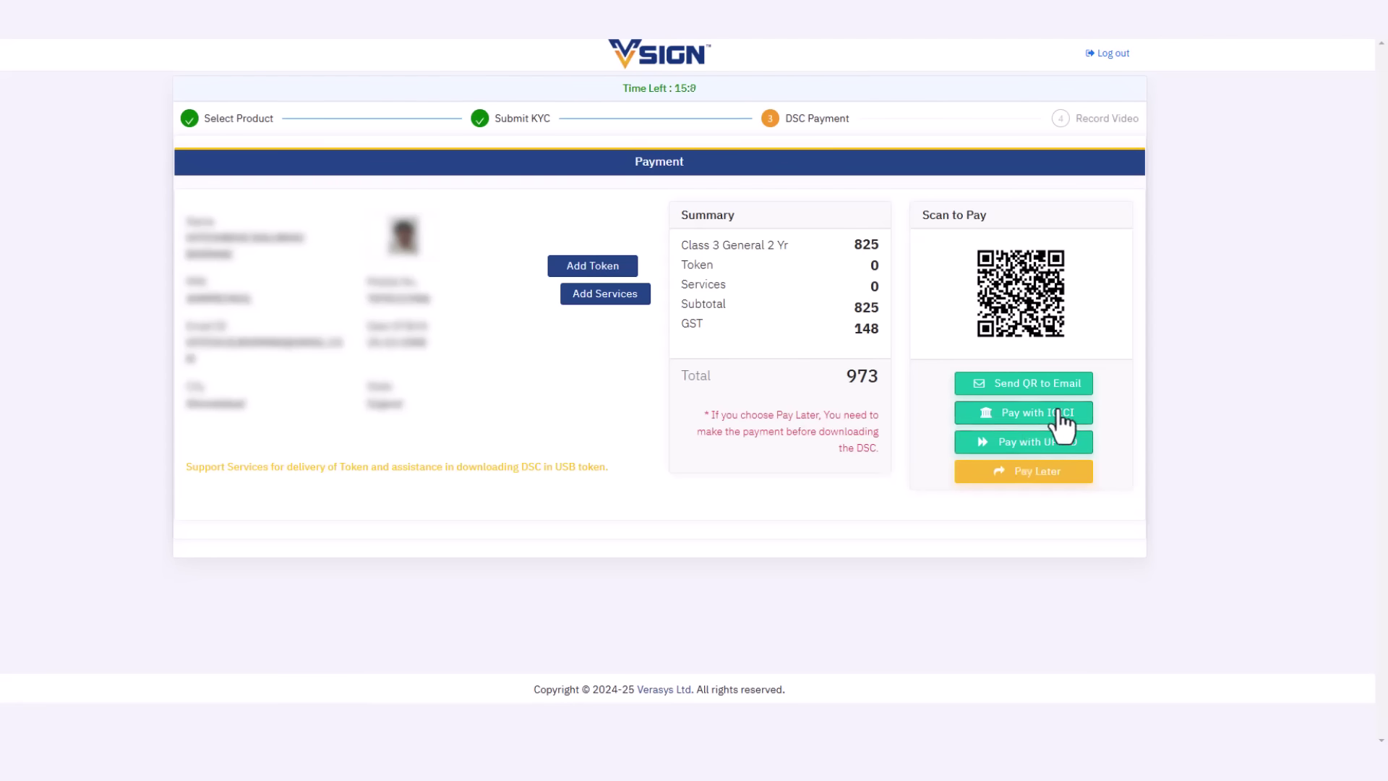
Choose Pay Later to defer the ₹973 Class 3 certificate payment.
{"action": "left_click", "coordinate": [1033, 477]}
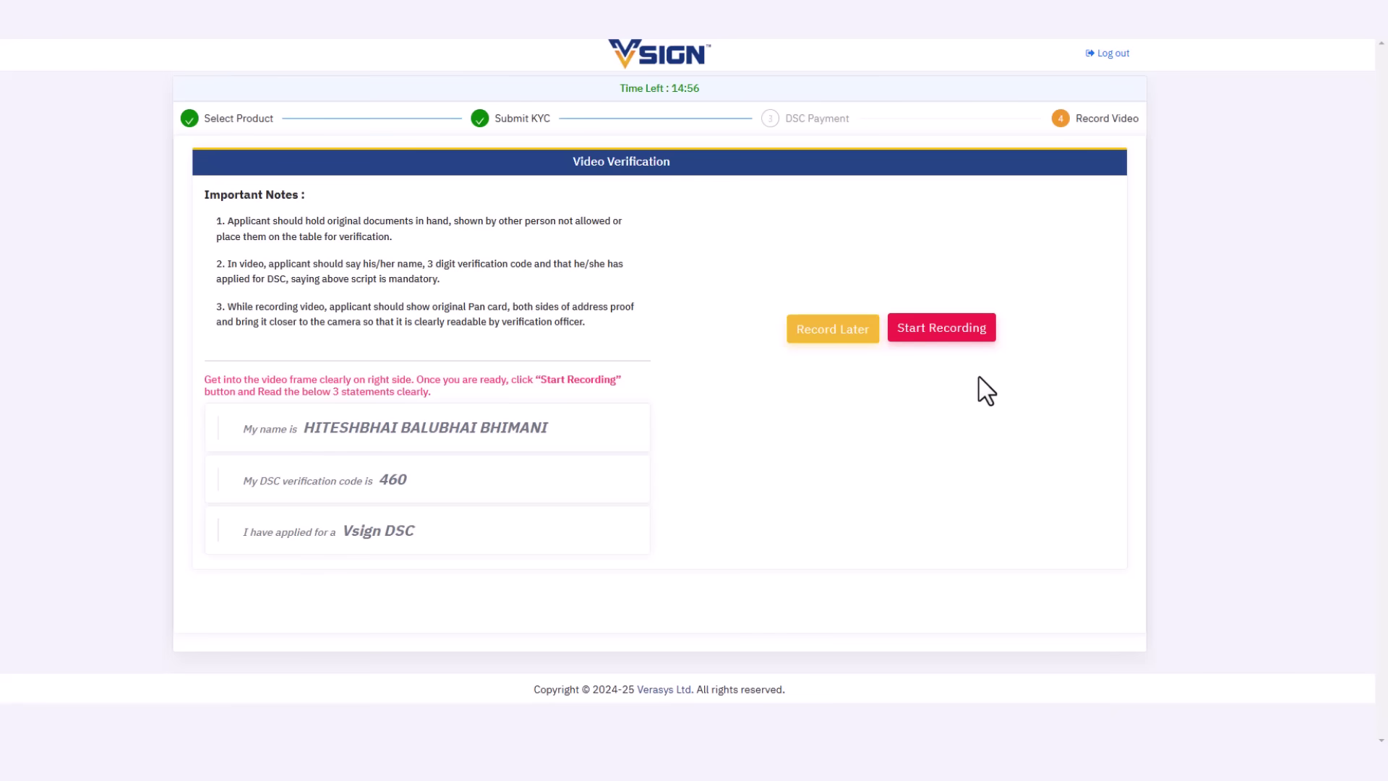
Start recording and allow camera and microphone access for this visit.
{"action": "left_click", "coordinate": [963, 338]}
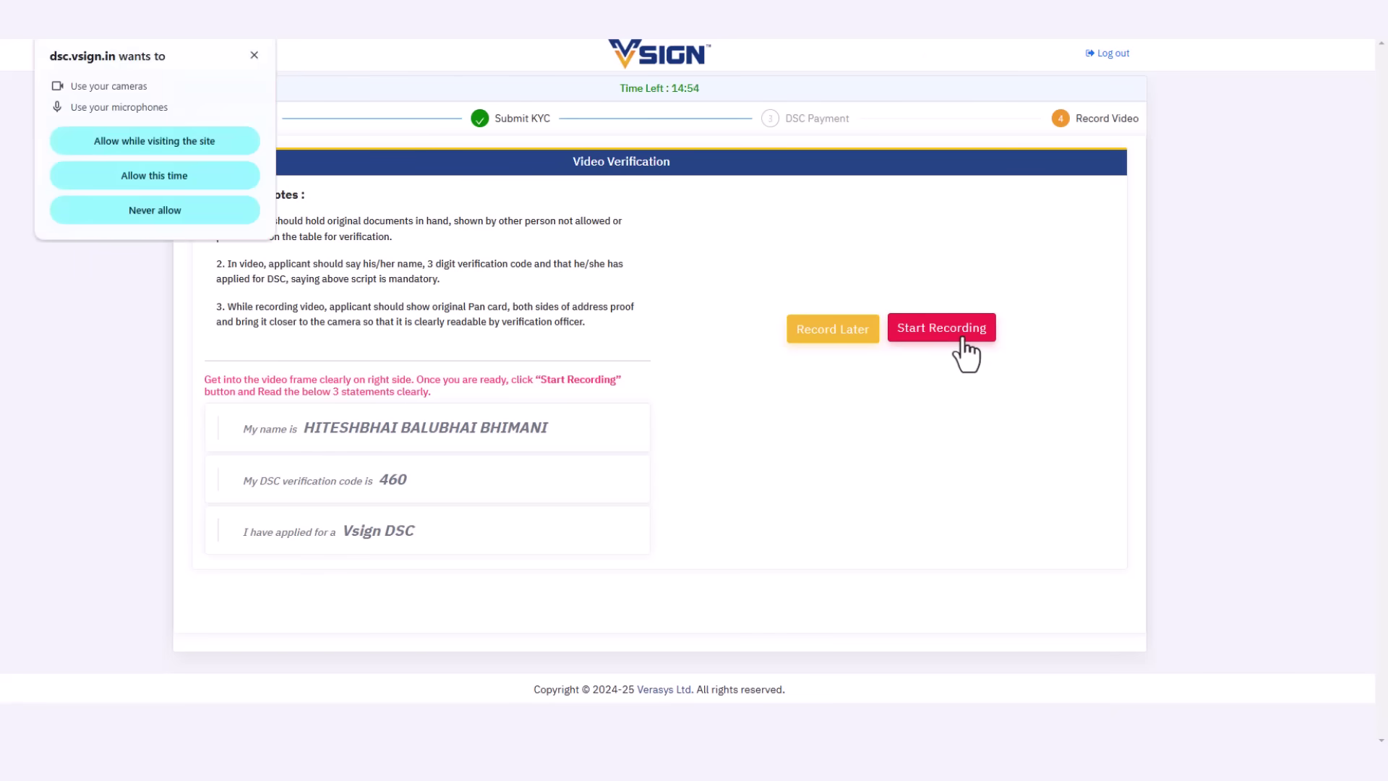
{"action": "left_click", "coordinate": [172, 177]}
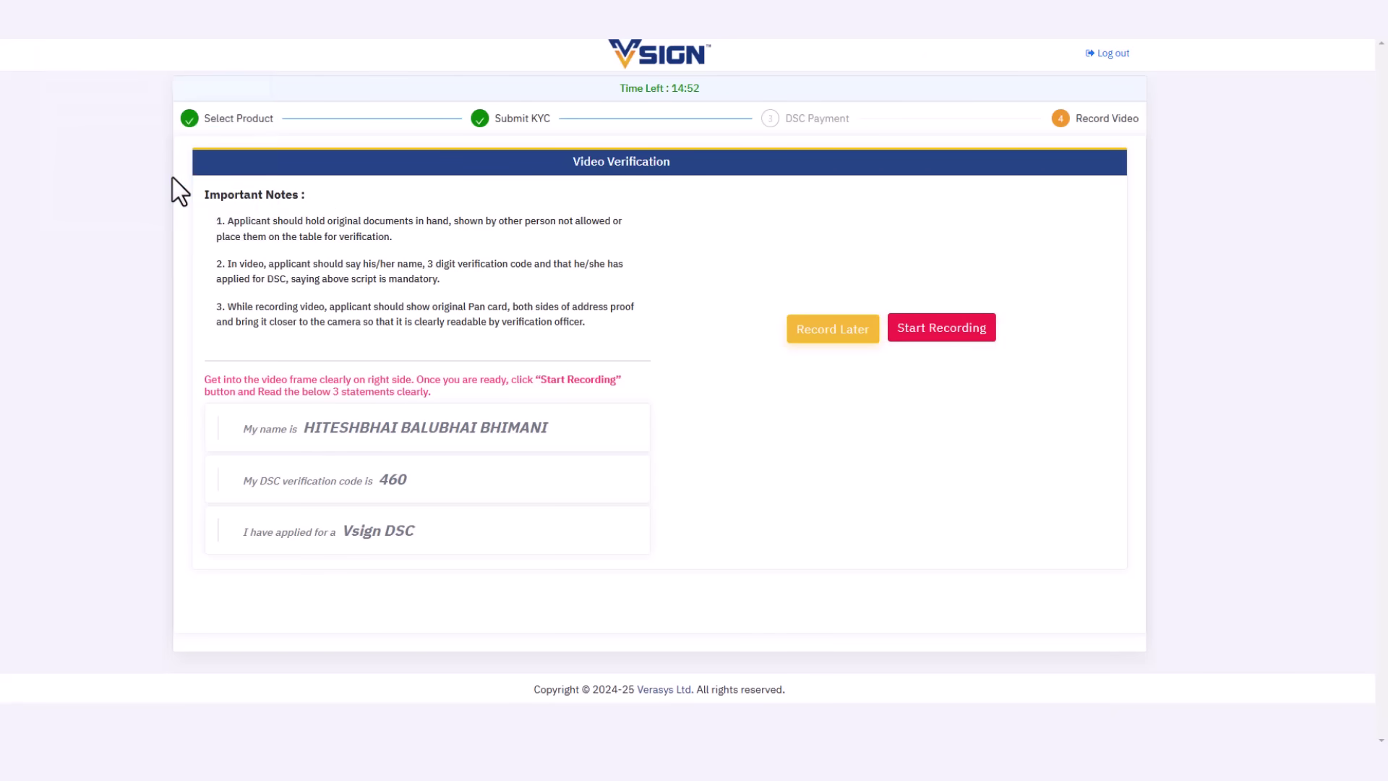